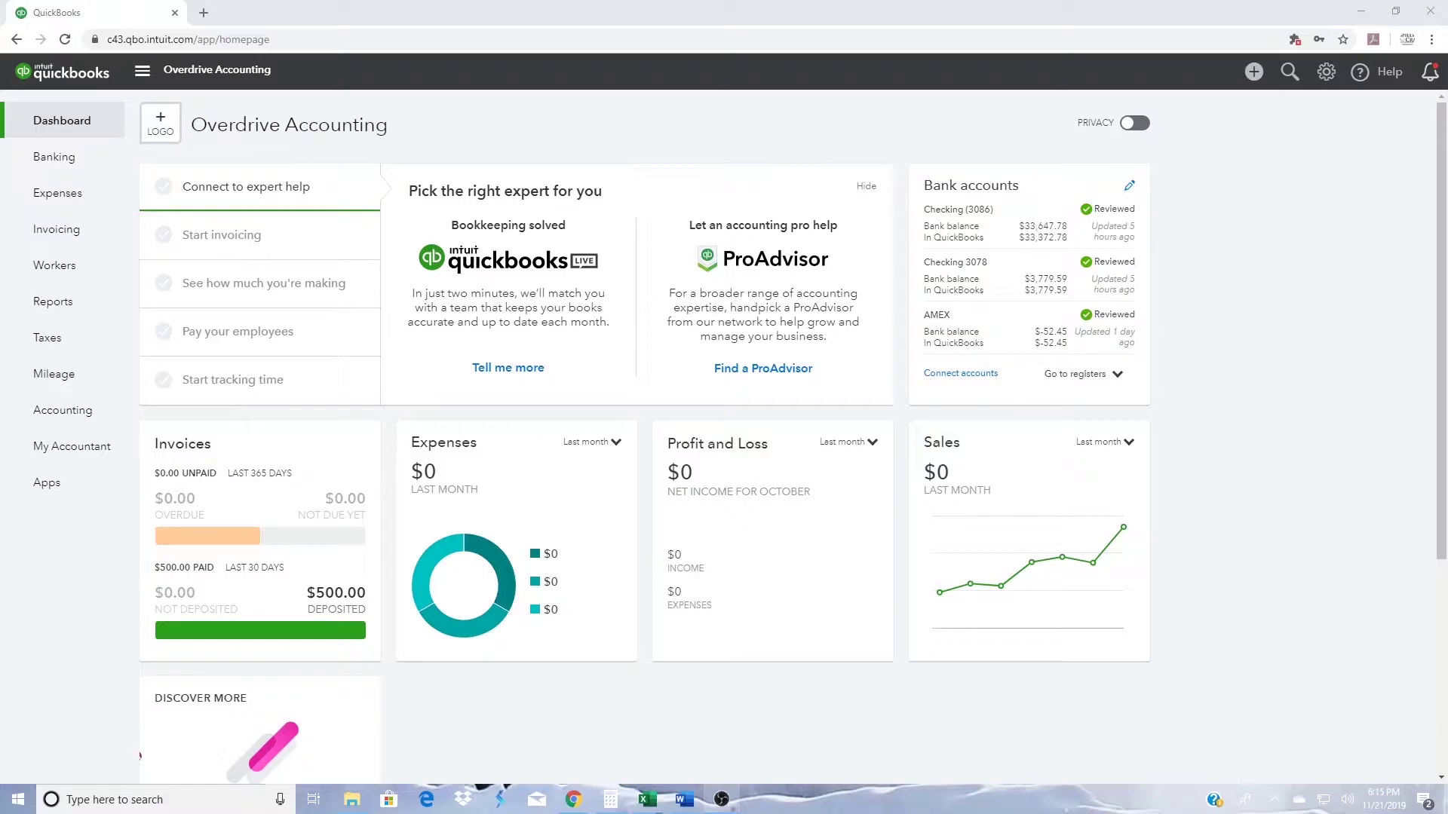
Open the custom Profit and Loss report and drill into its Uncategorized Income transactions.
left_click(60, 302)
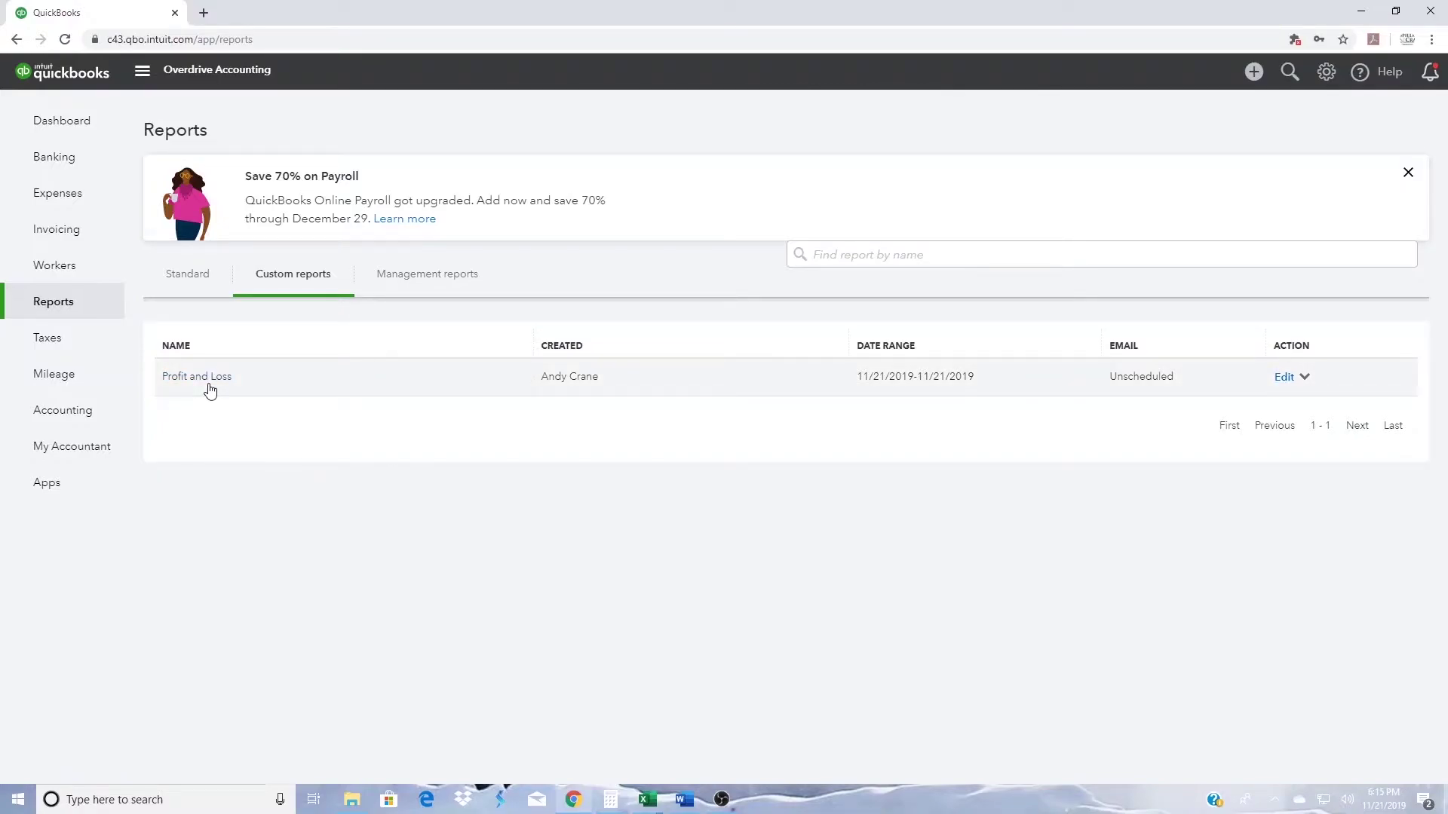
left_click(213, 383)
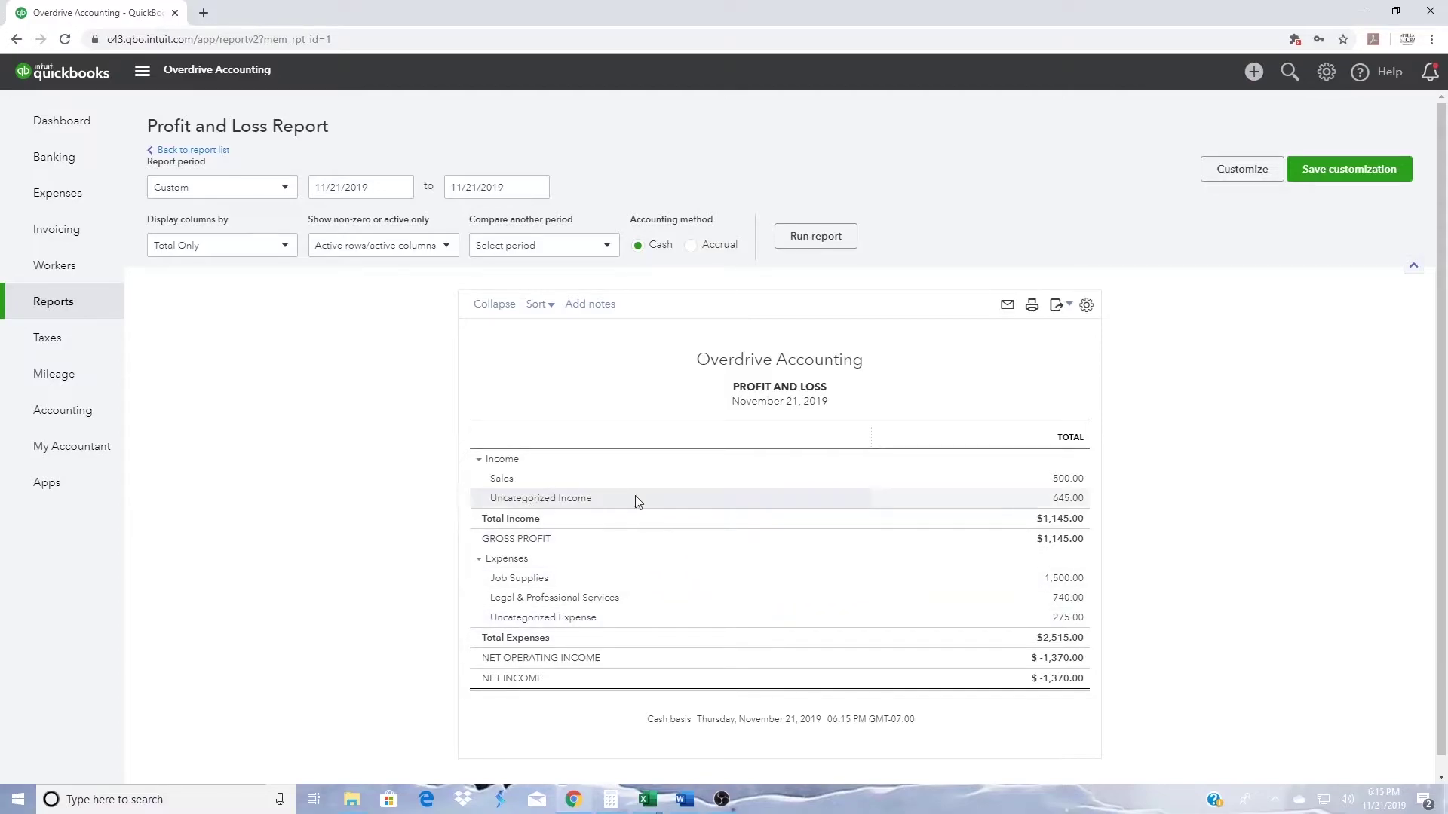
left_click(1066, 502)
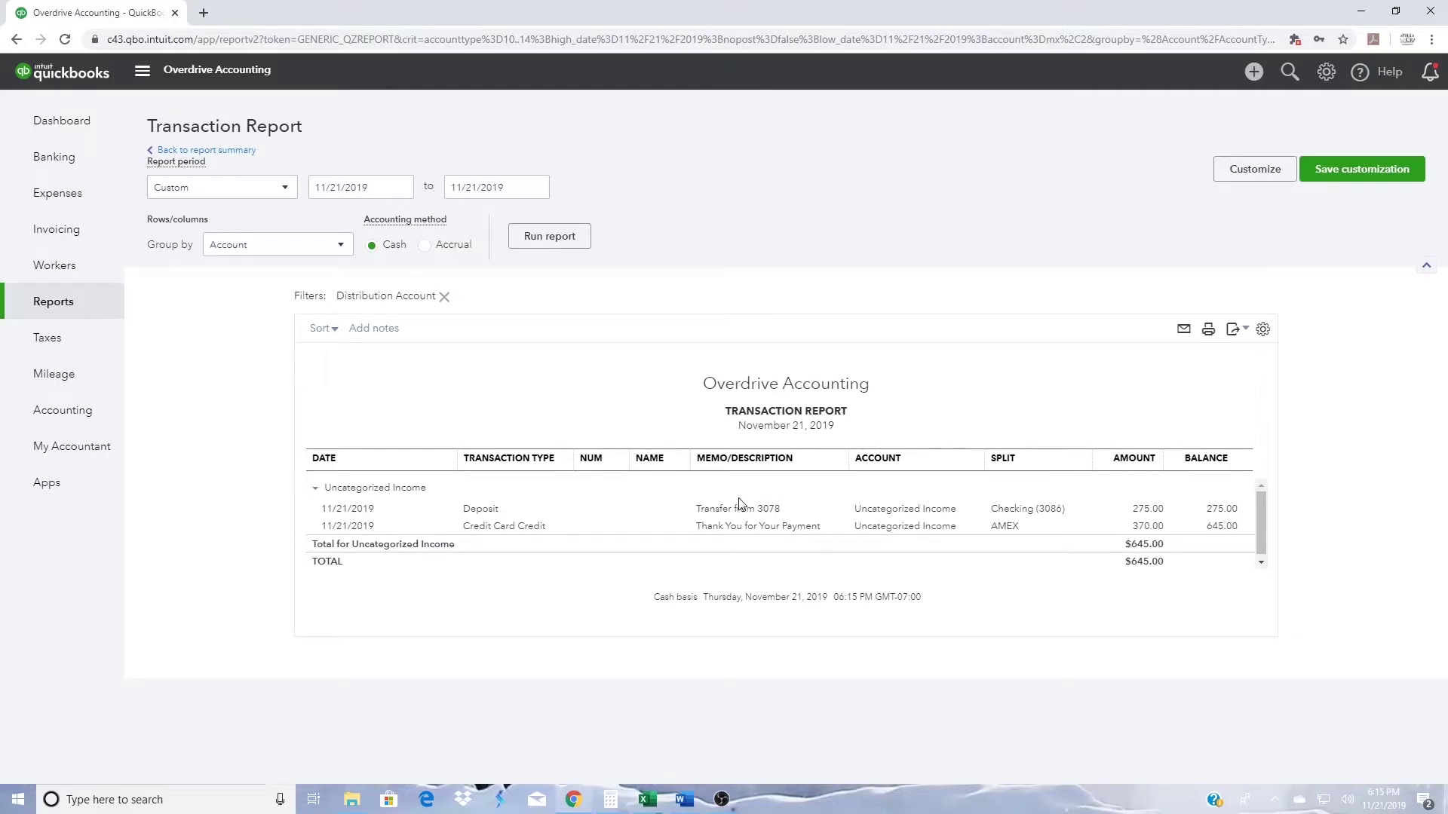
Open the $275.00 deposit, examine its online banking match, and close it without making changes.
left_click(480, 510)
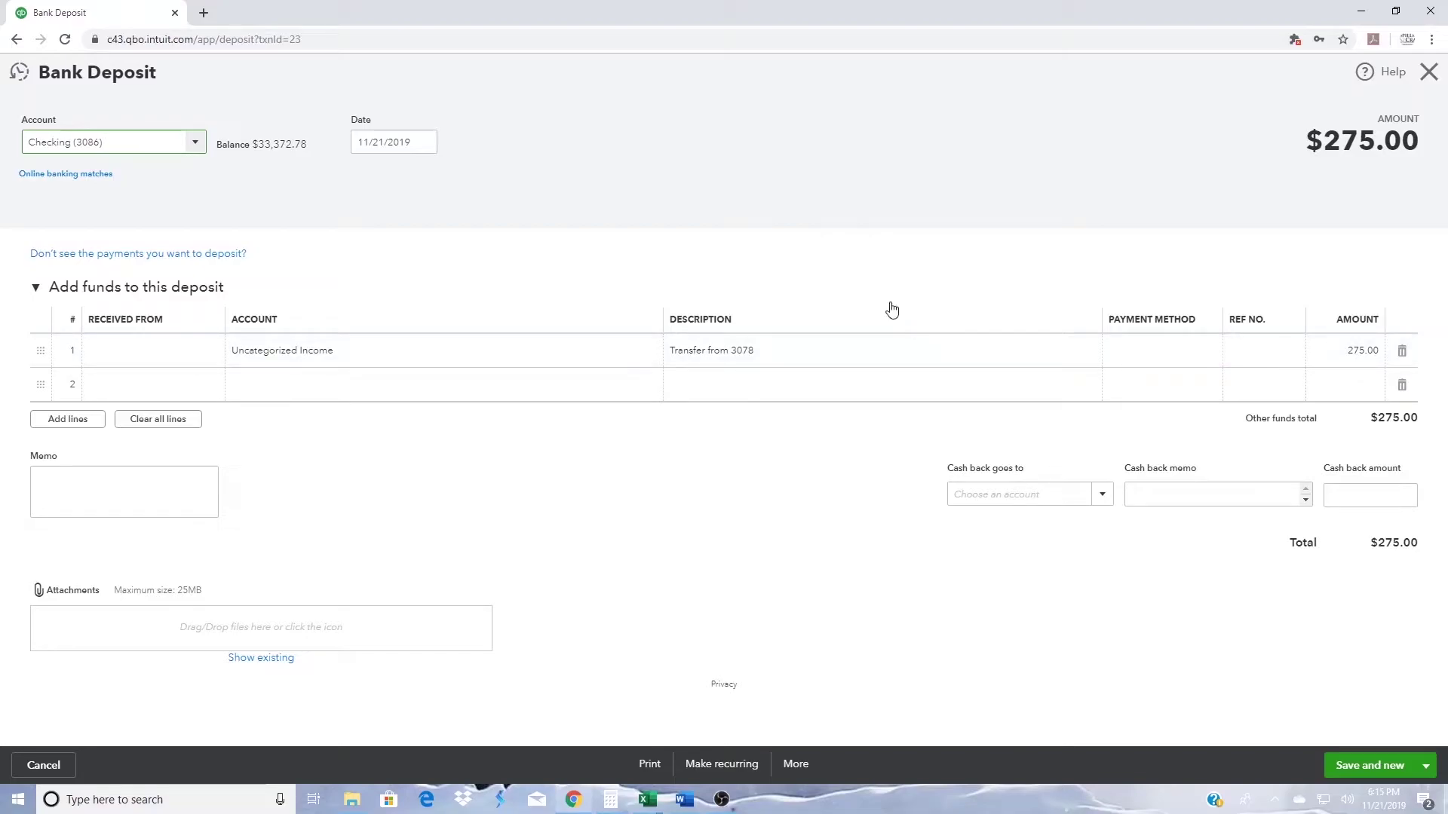
left_click(89, 178)
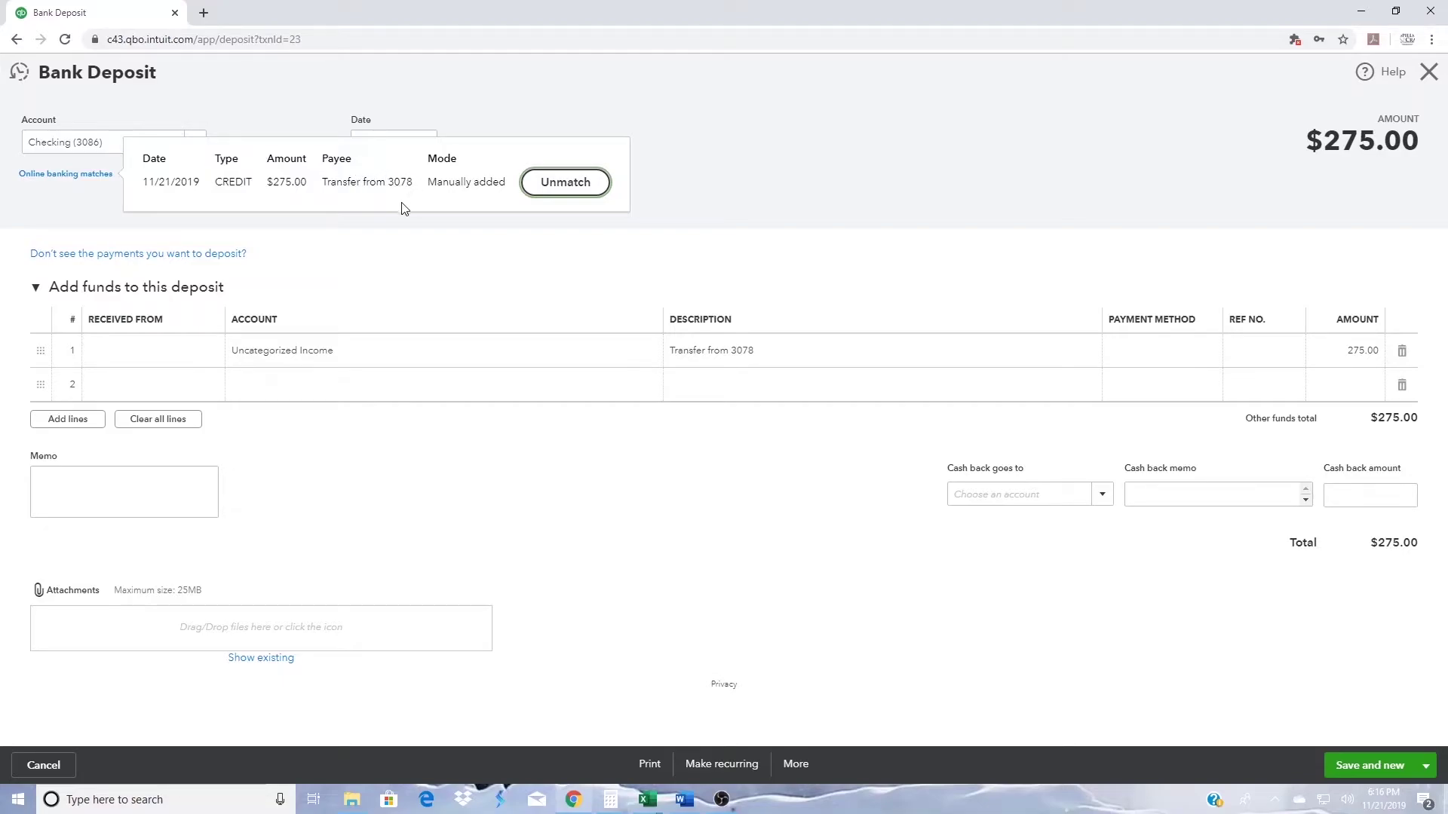
left_click(406, 265)
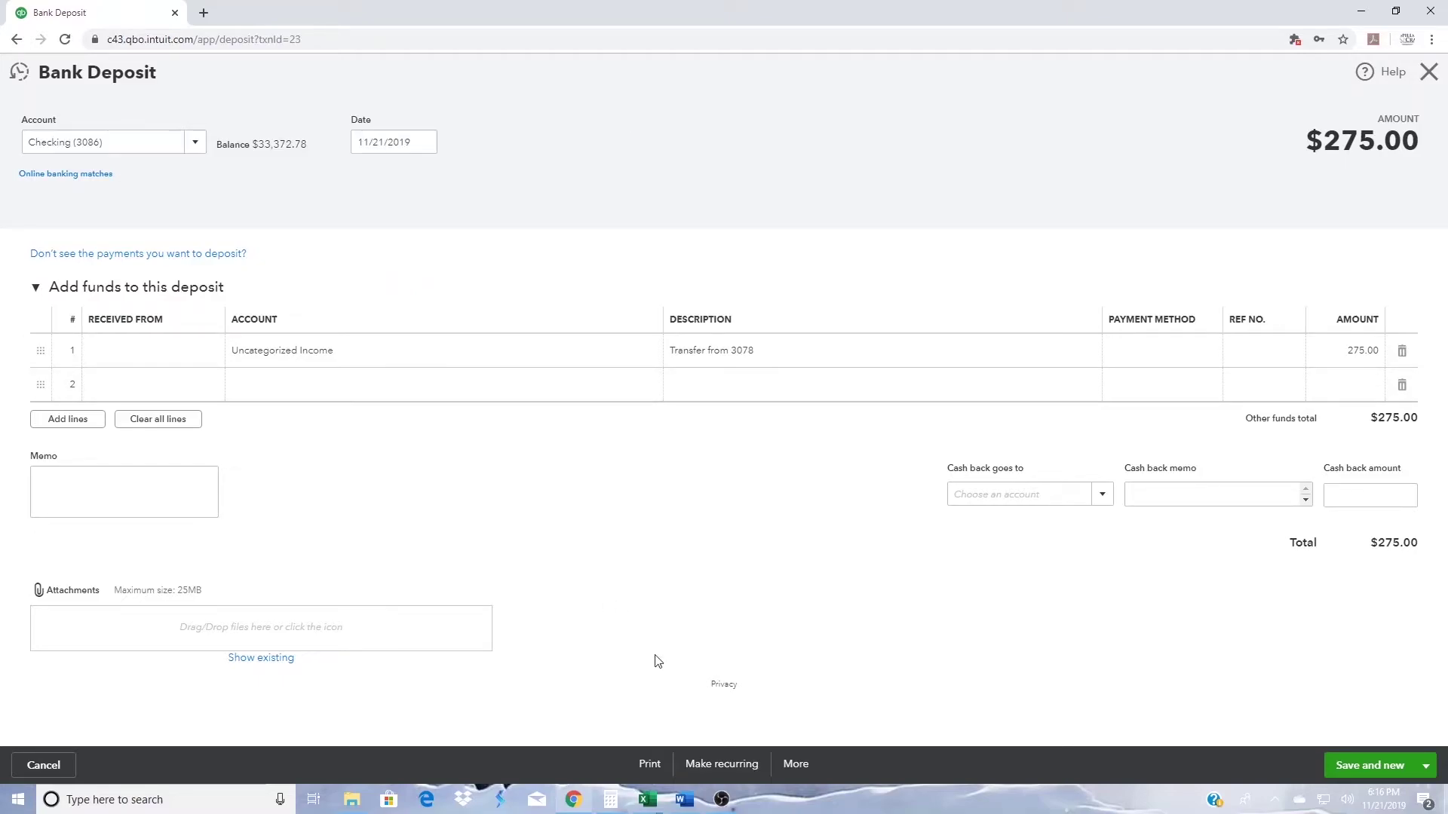
left_click(796, 765)
left_click(937, 628)
left_click(1433, 75)
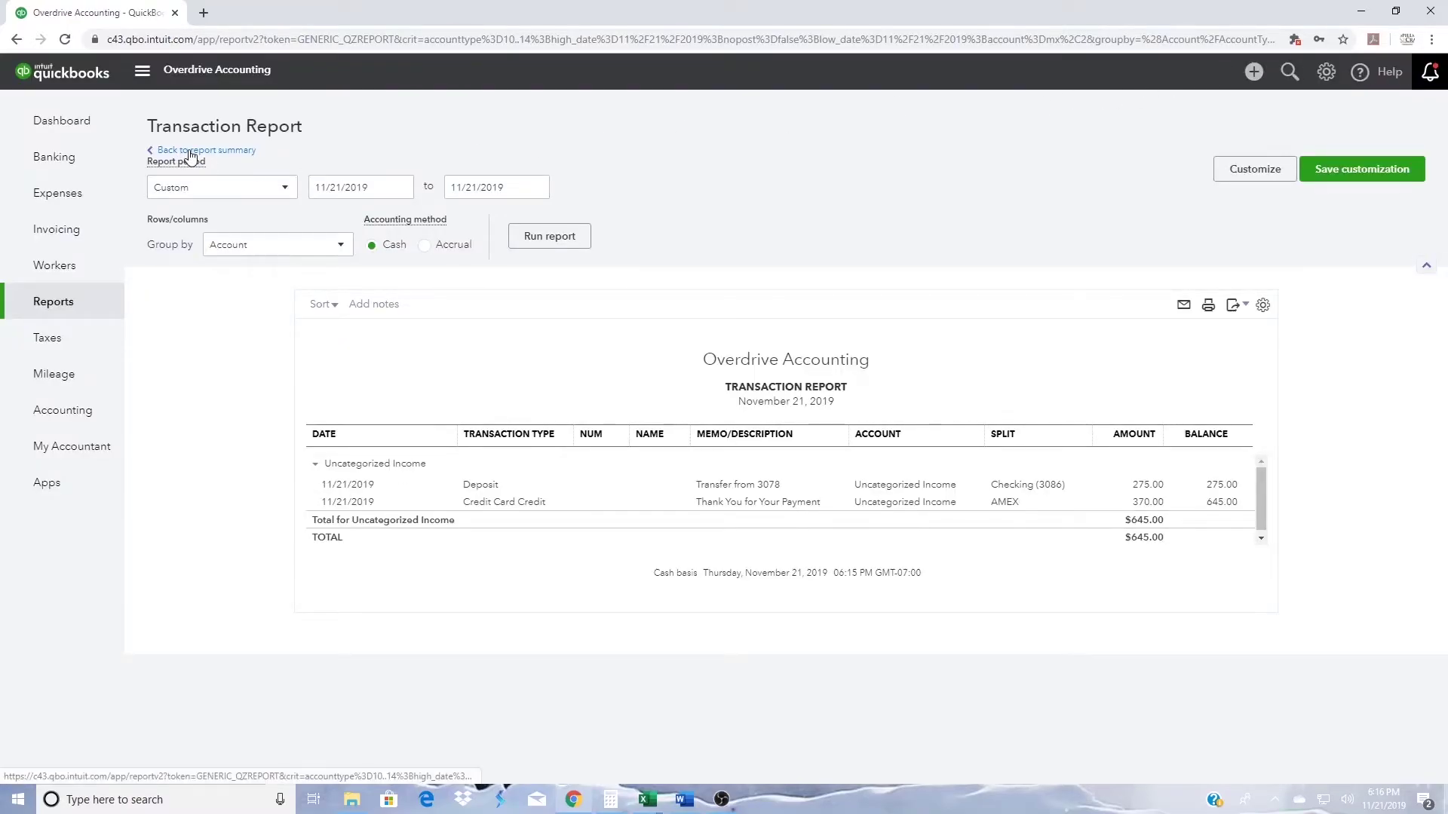
Check the online banking match of the $275.00 Uncategorized Expense transaction in the Profit and Loss report, and delete that expense.
left_click(190, 155)
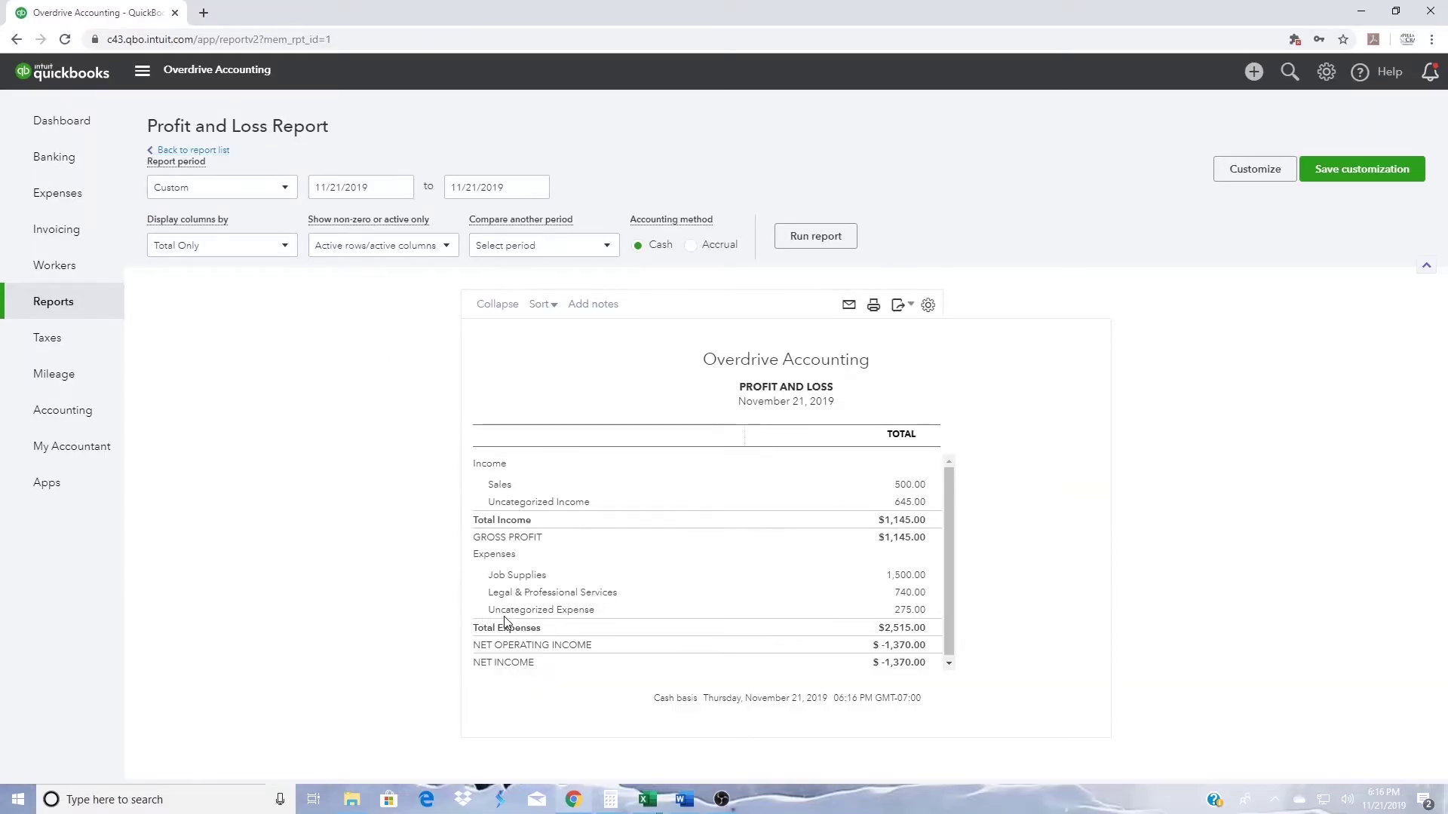
left_click(908, 612)
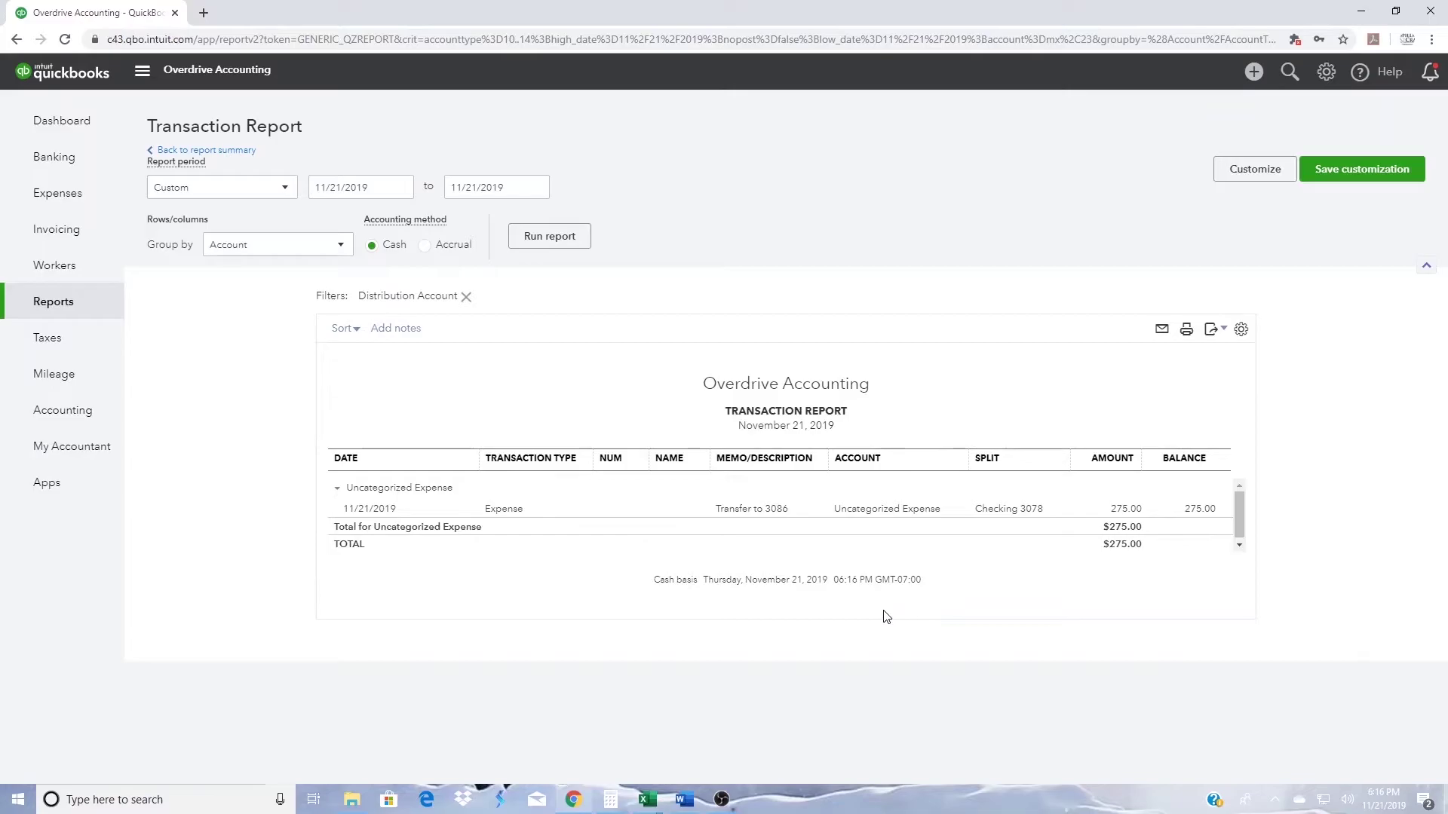
left_click(502, 511)
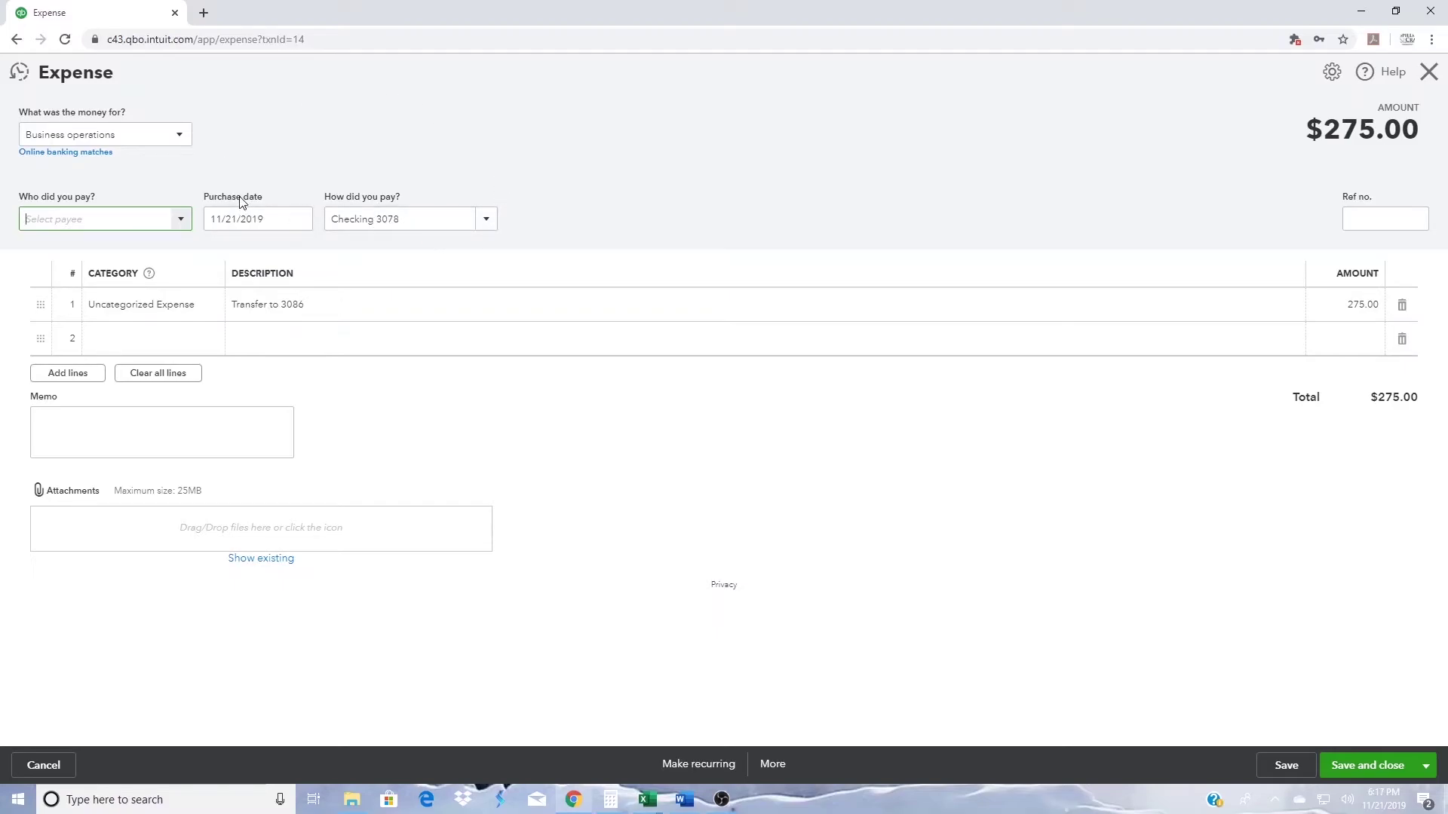
left_click(93, 153)
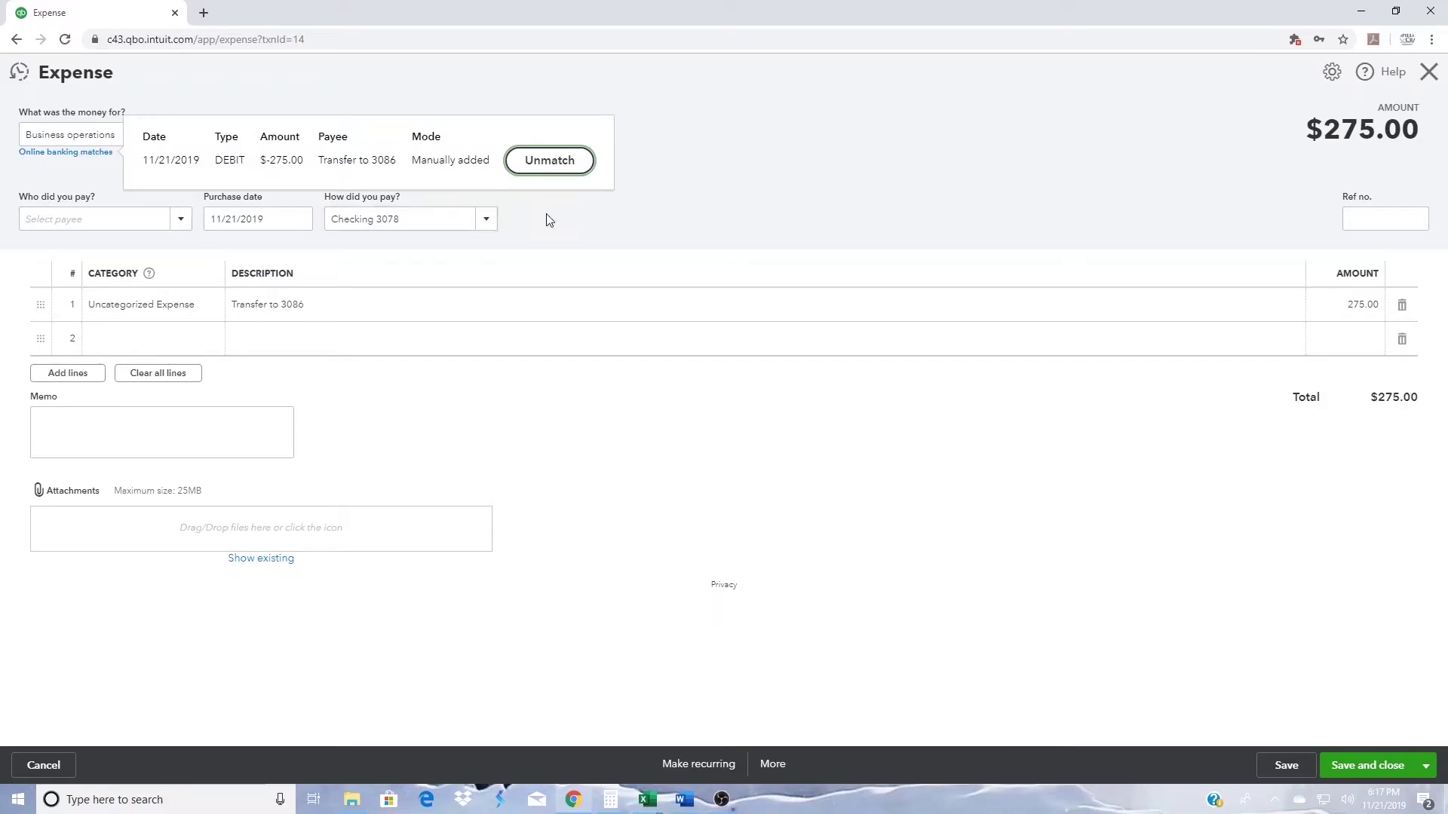
left_click(730, 169)
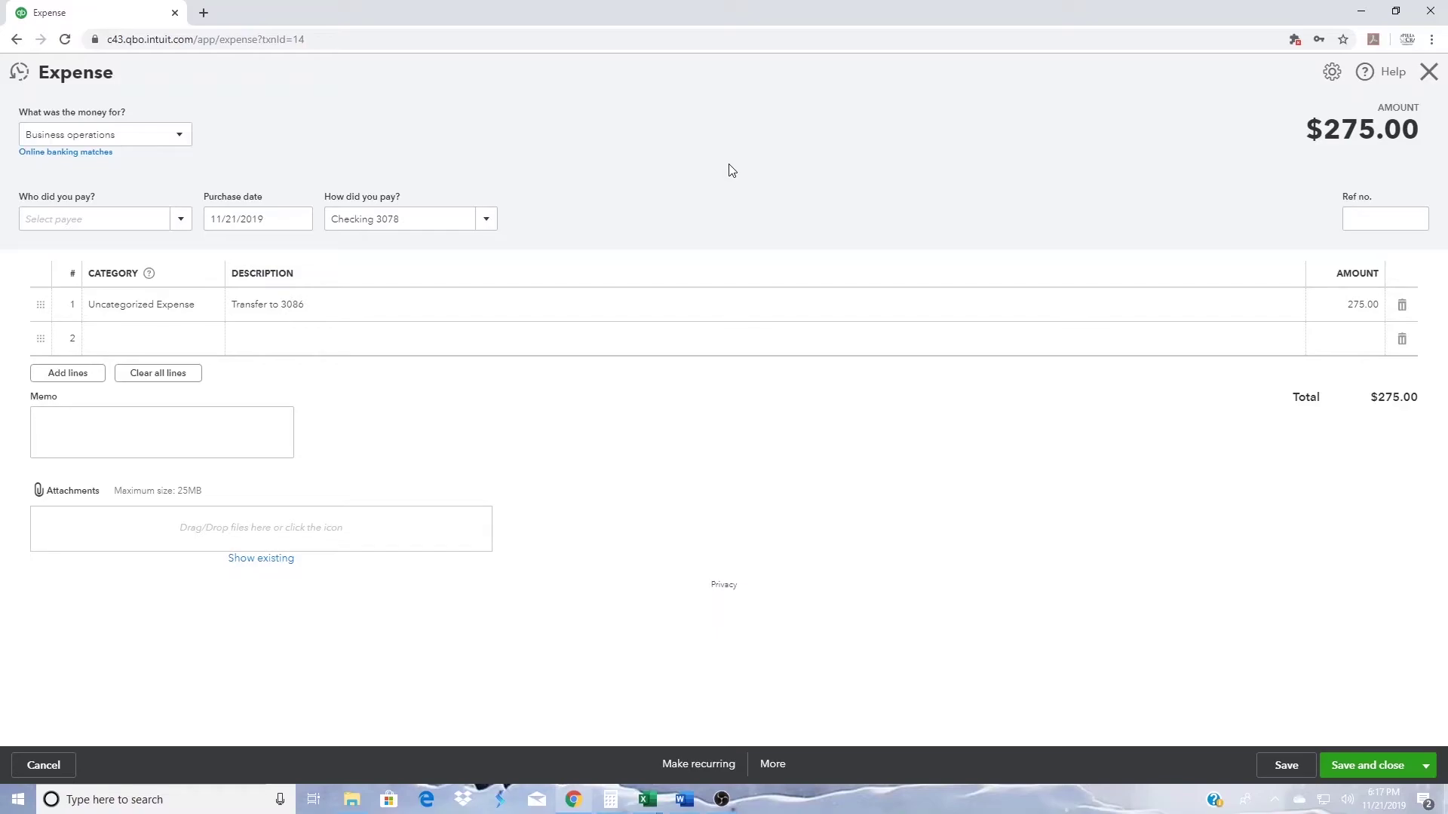
left_click(771, 766)
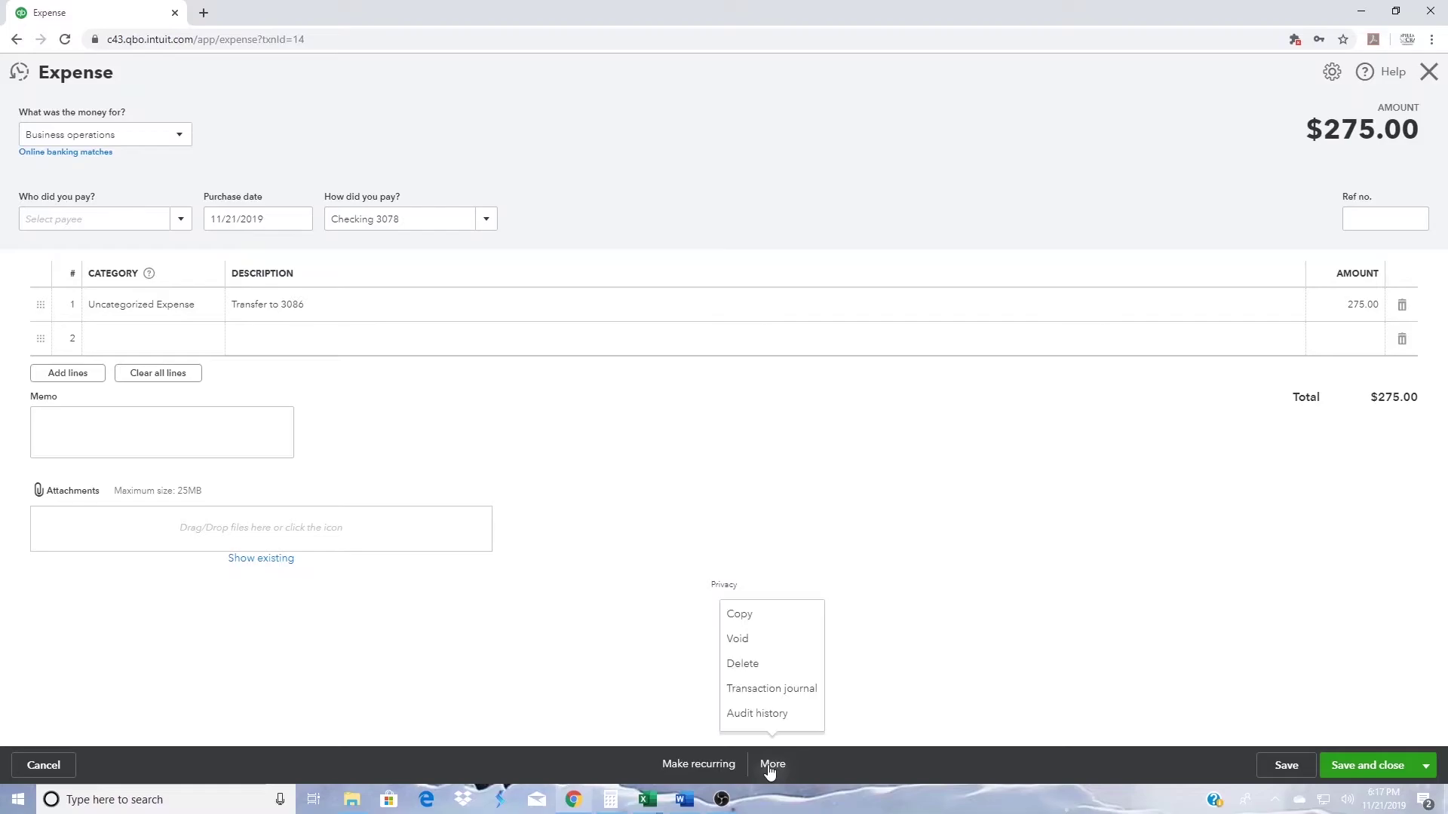
left_click(787, 665)
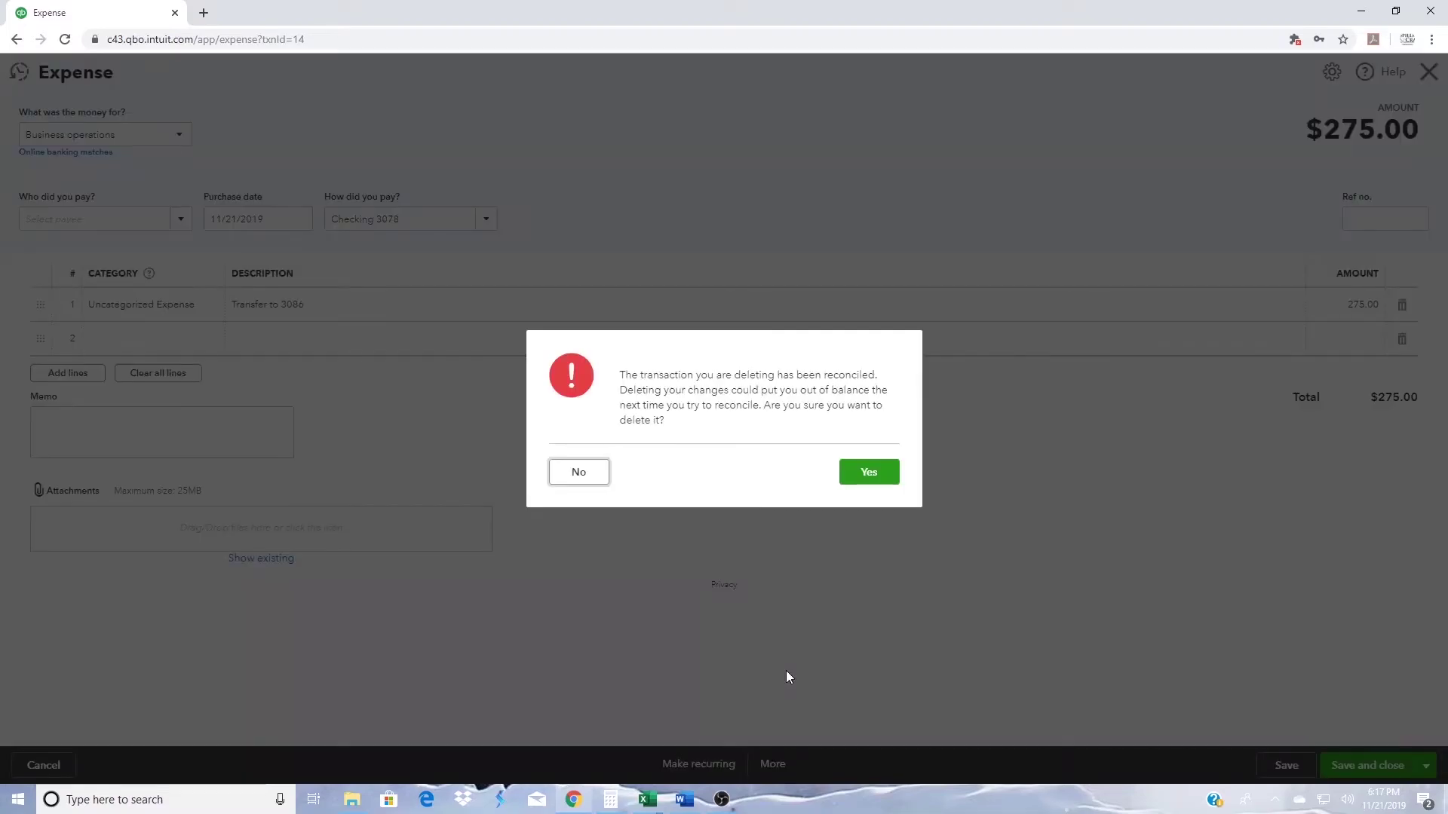
left_click(872, 480)
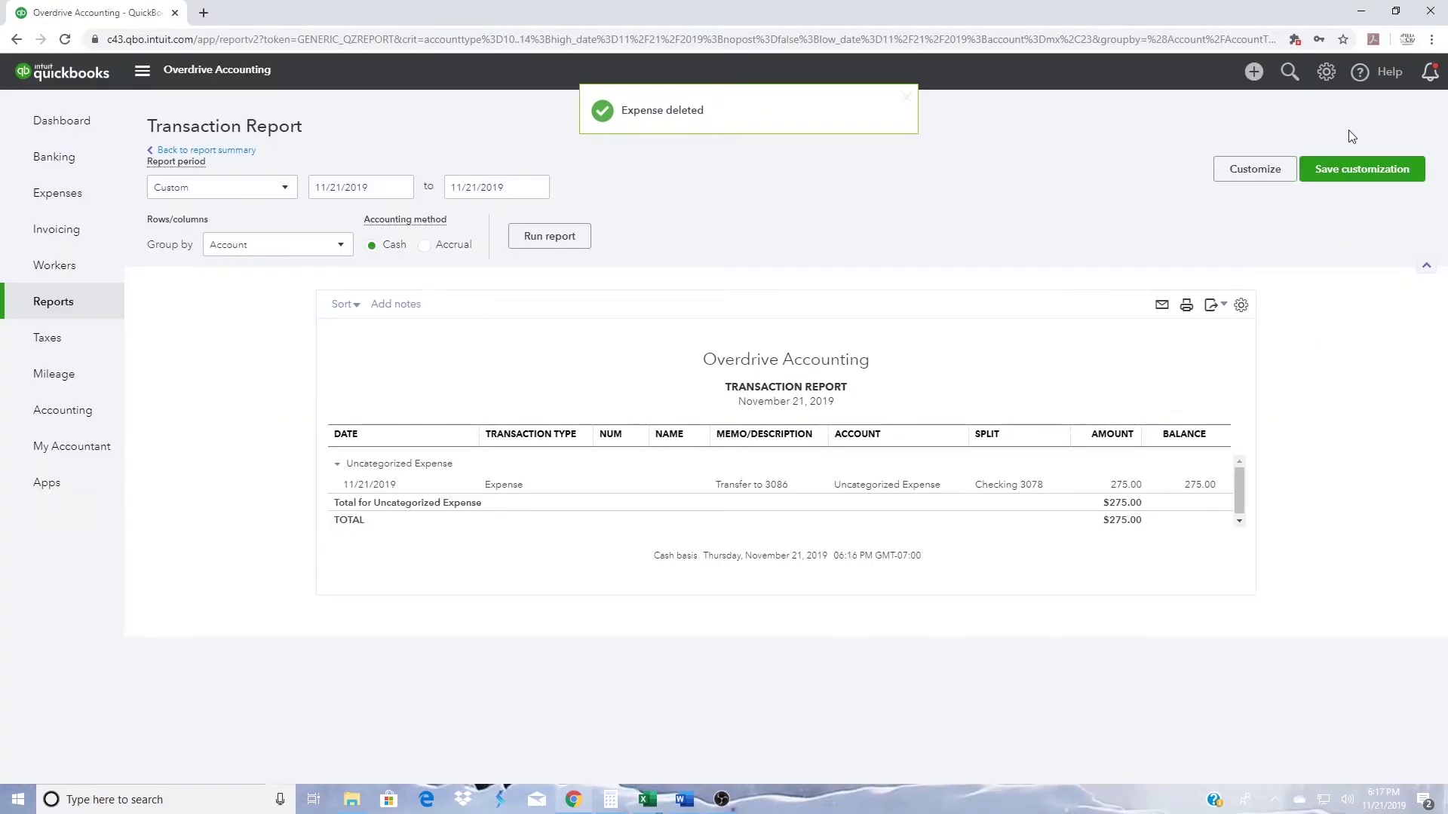
Delete the $275.00 deposit listed under Uncategorized Income in the Profit and Loss report.
left_click(219, 151)
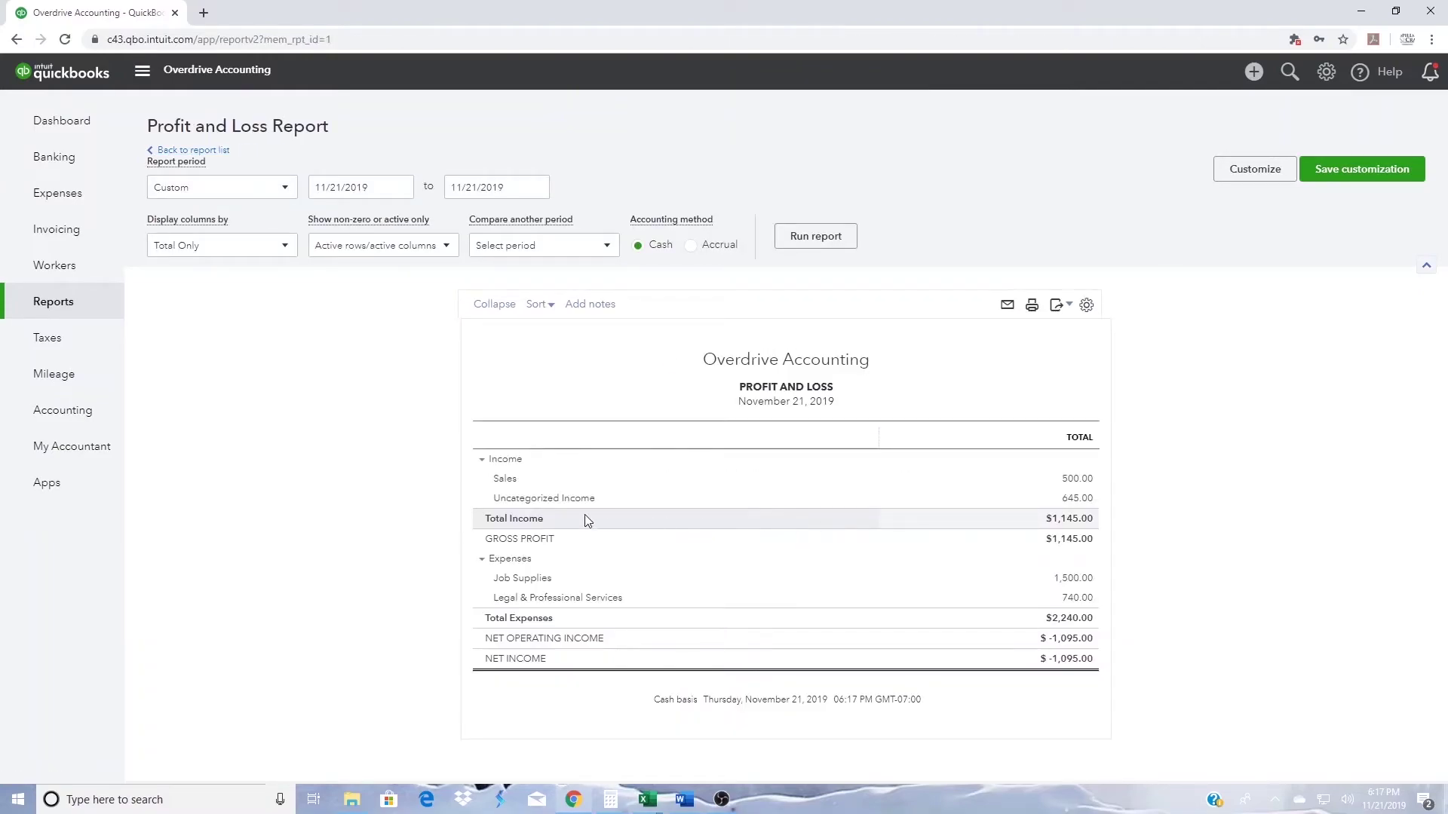
left_click(1080, 500)
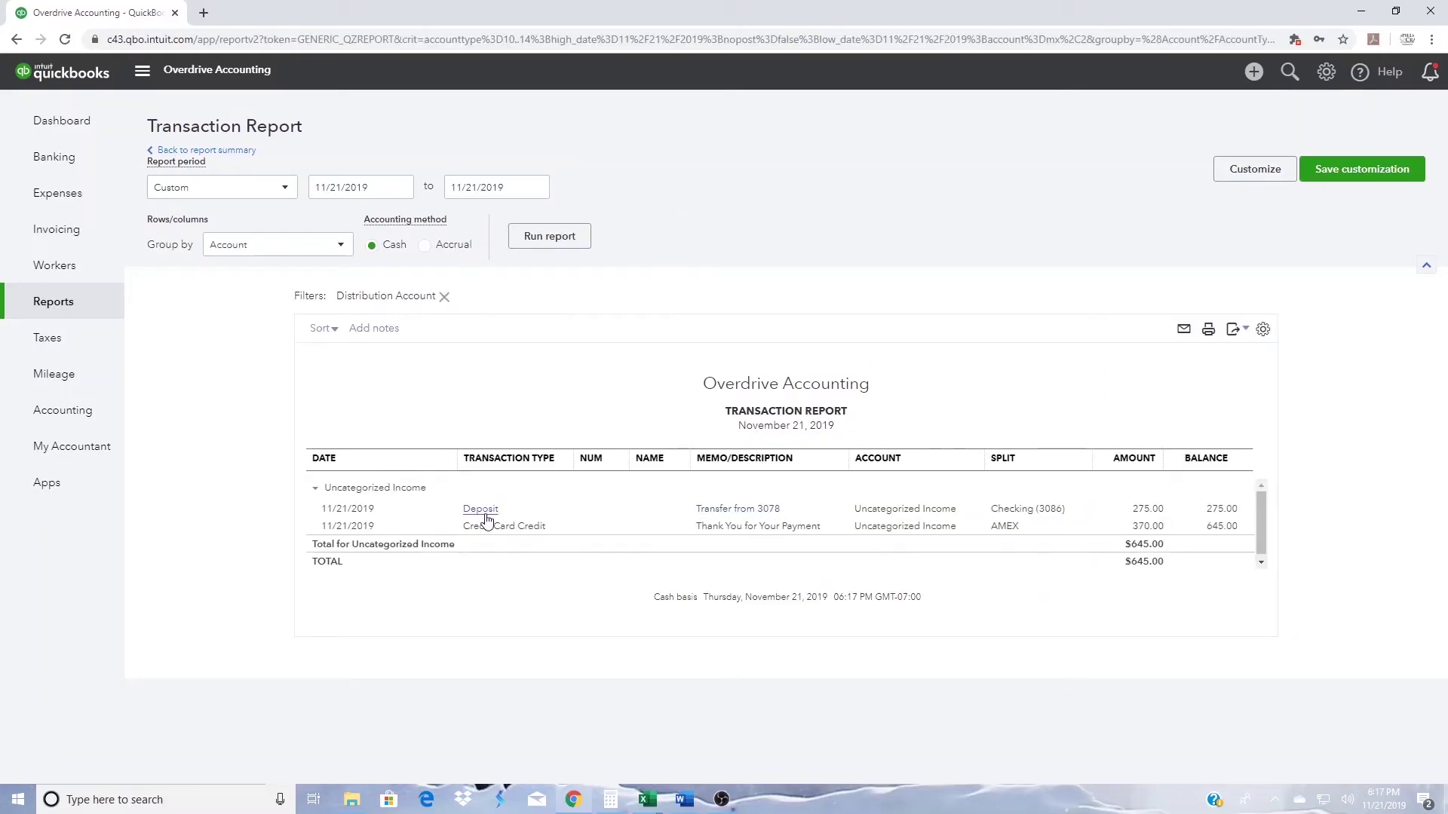
left_click(481, 510)
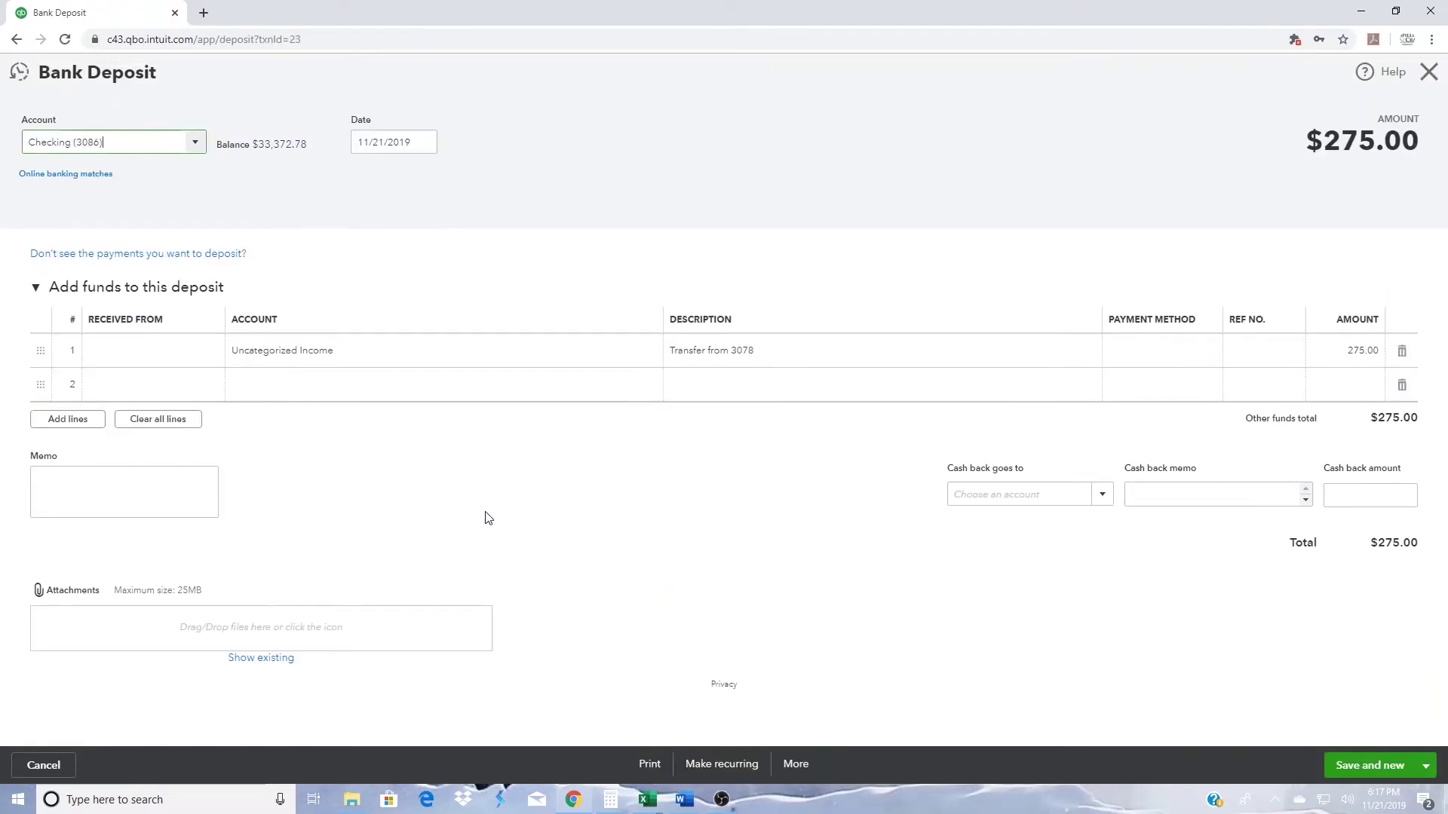
left_click(798, 764)
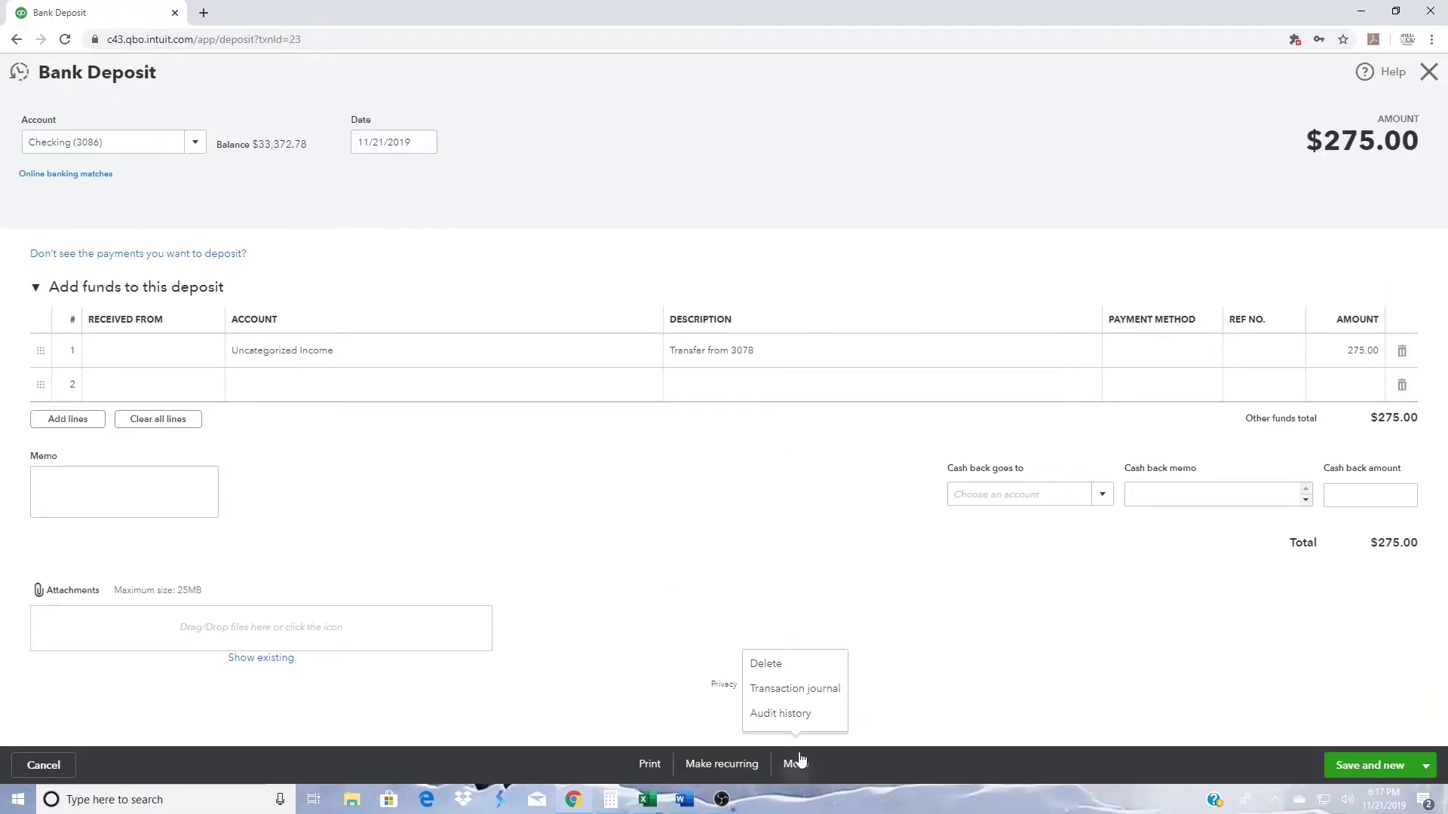
left_click(789, 668)
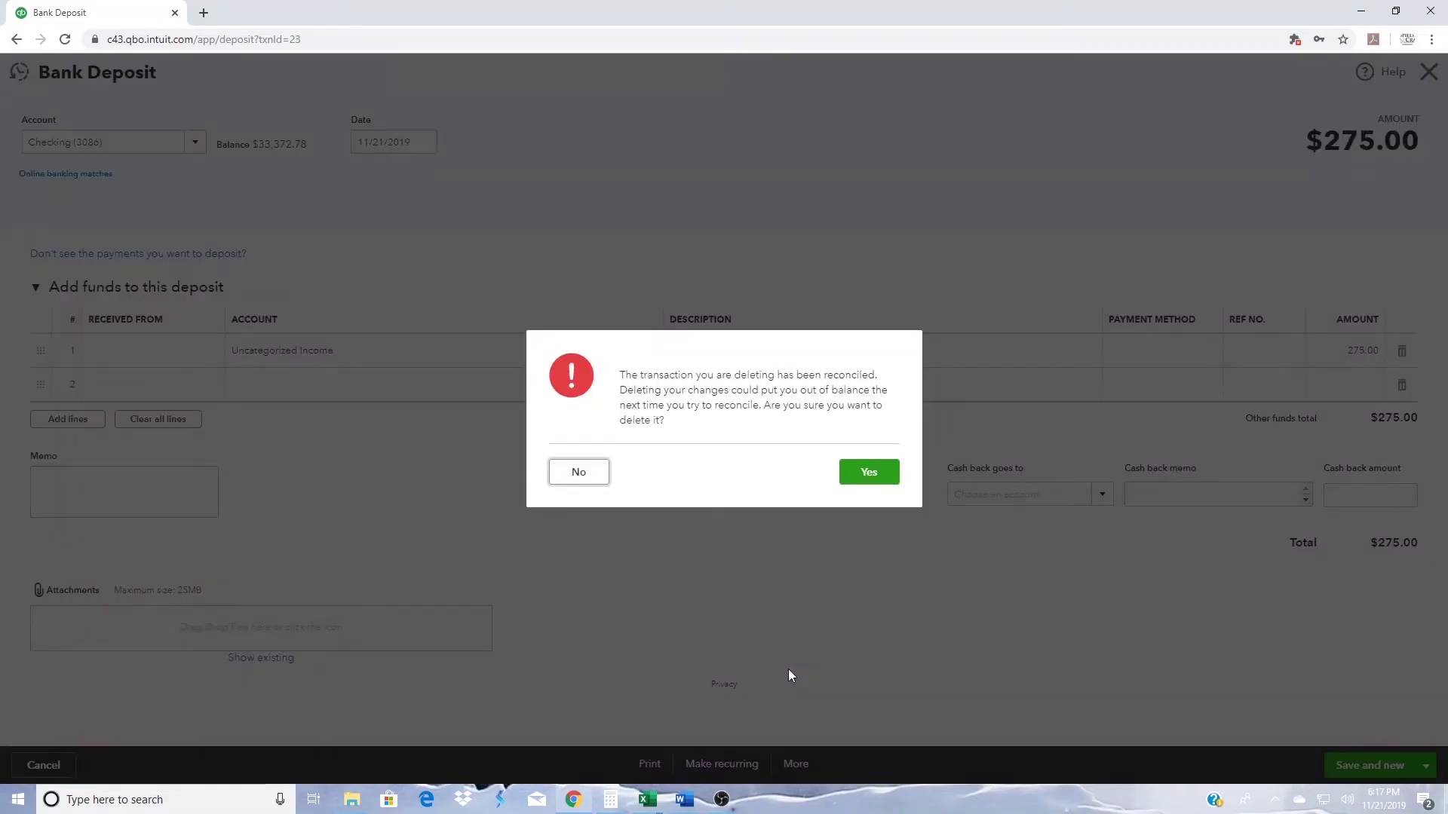
left_click(868, 473)
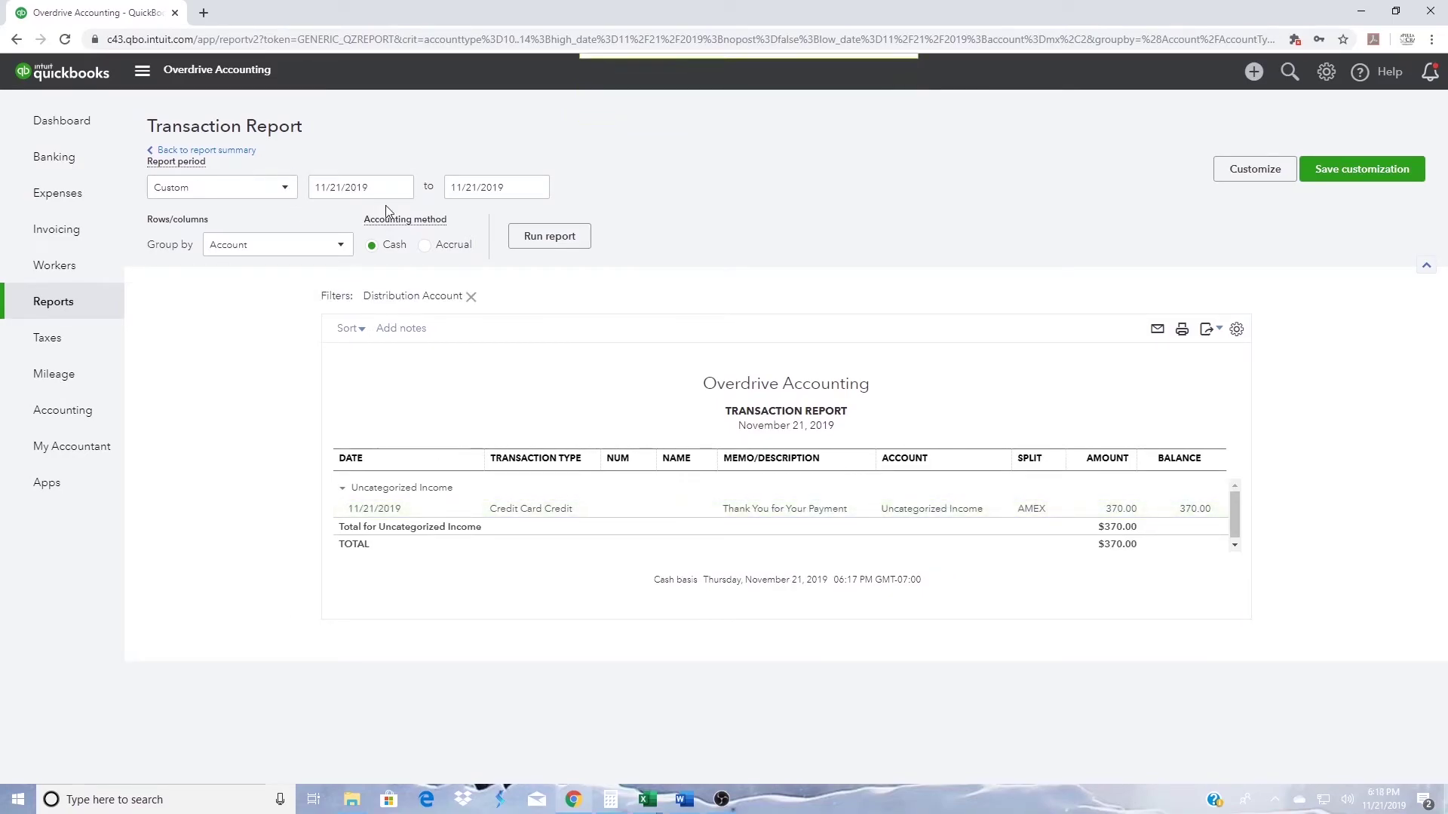
Record the $275.00 withdrawal awaiting bank review as a transfer to the other checking account.
left_click(49, 165)
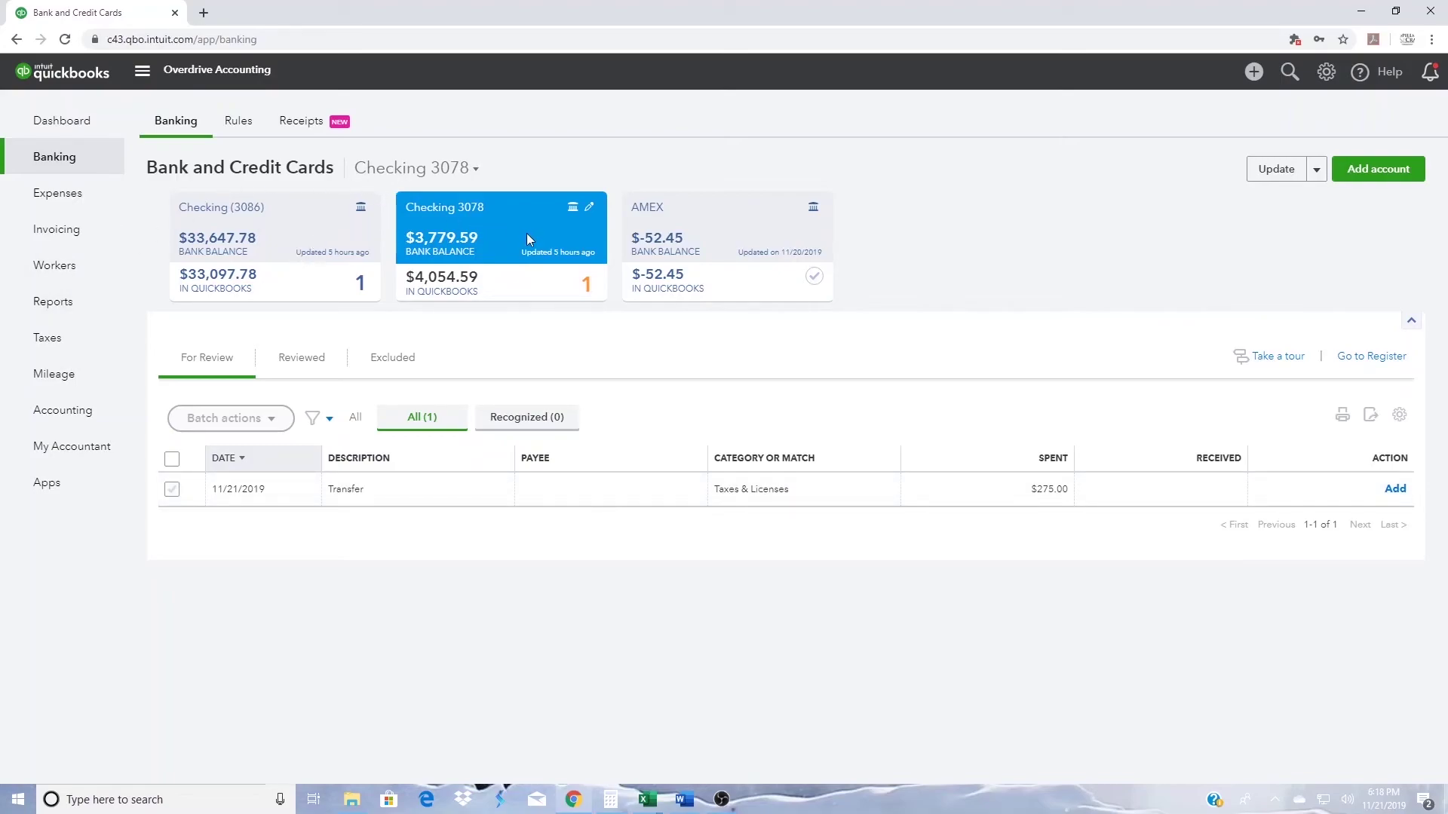
left_click(529, 496)
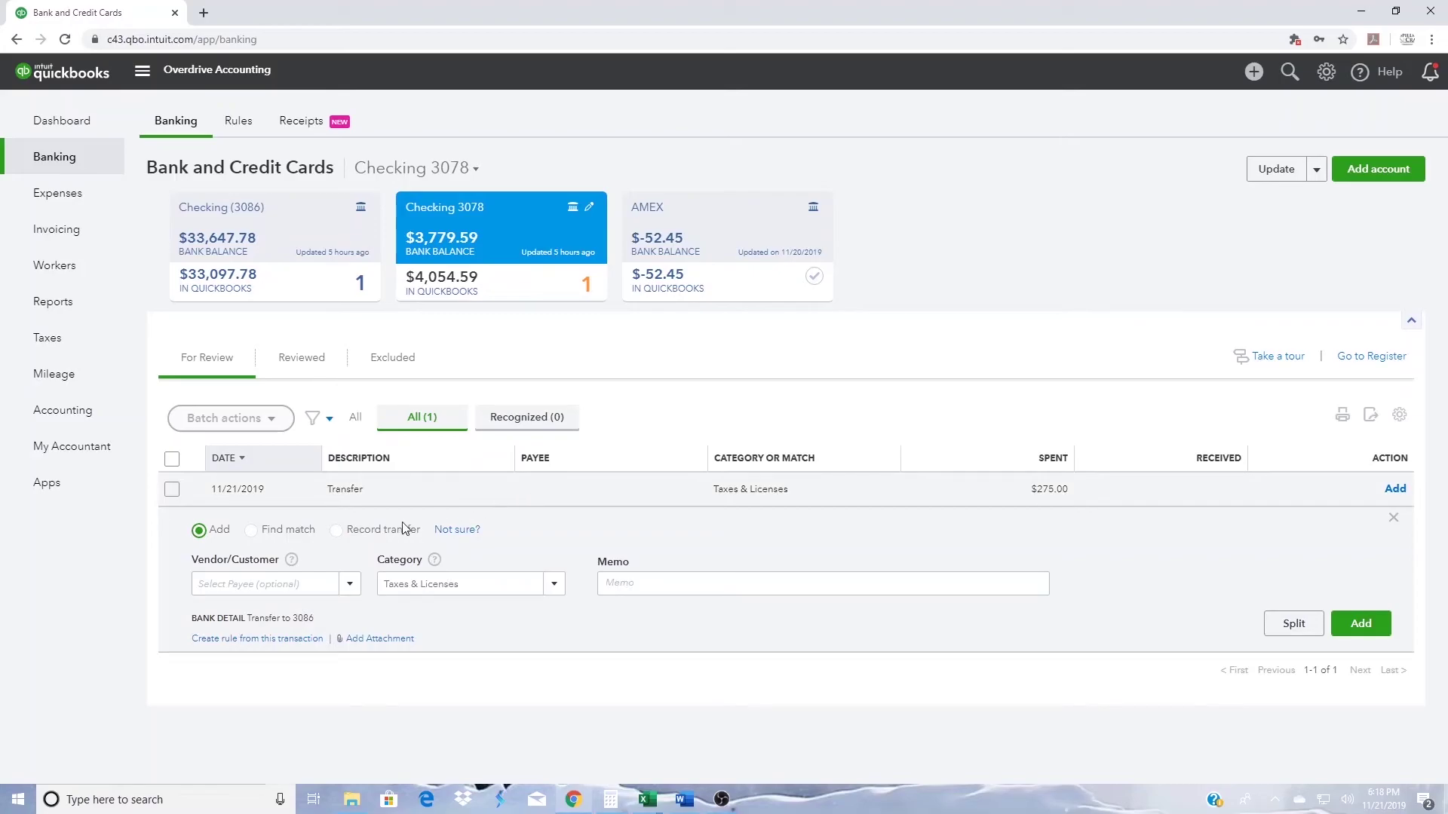
left_click(338, 531)
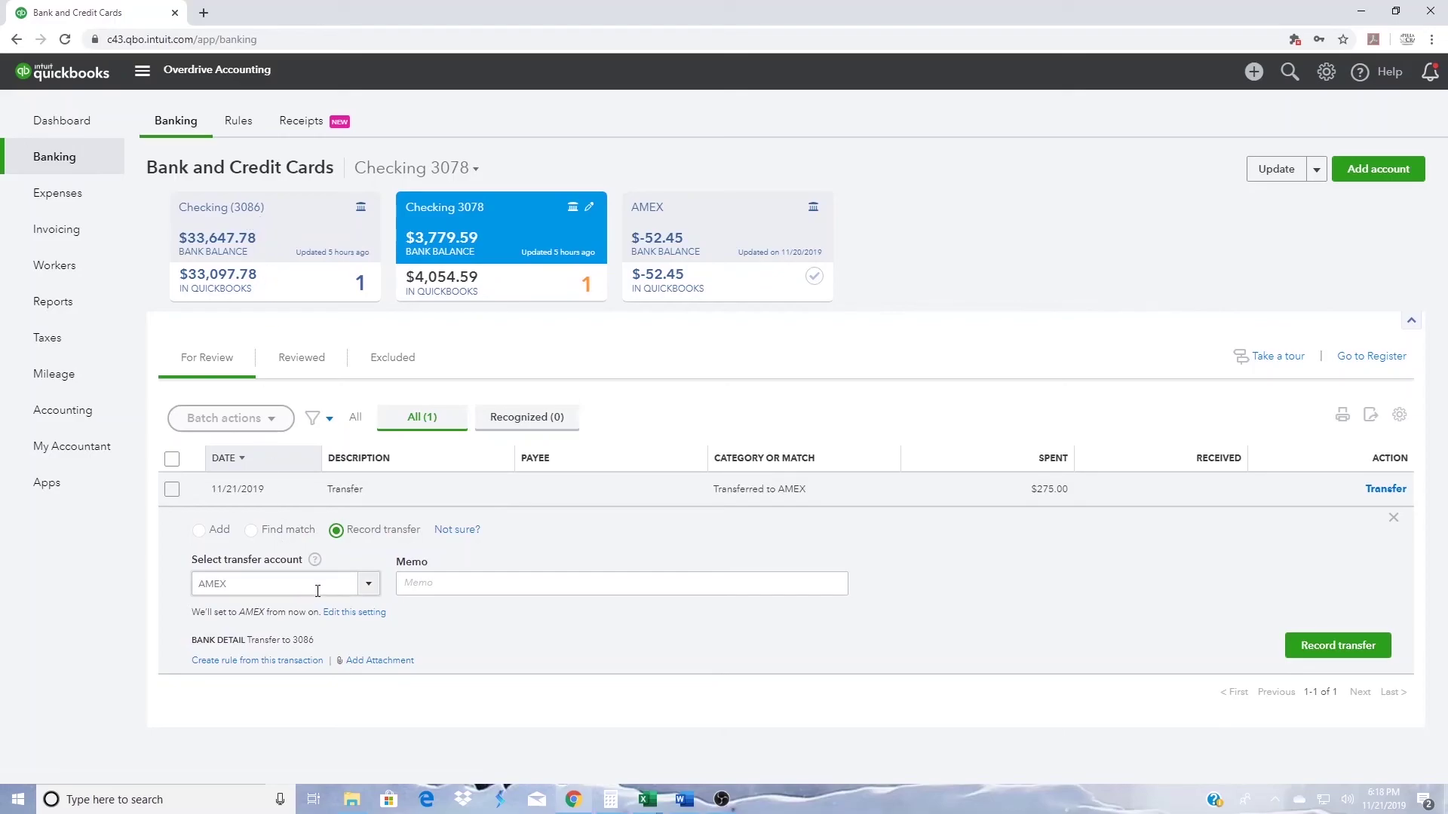
left_click(368, 596)
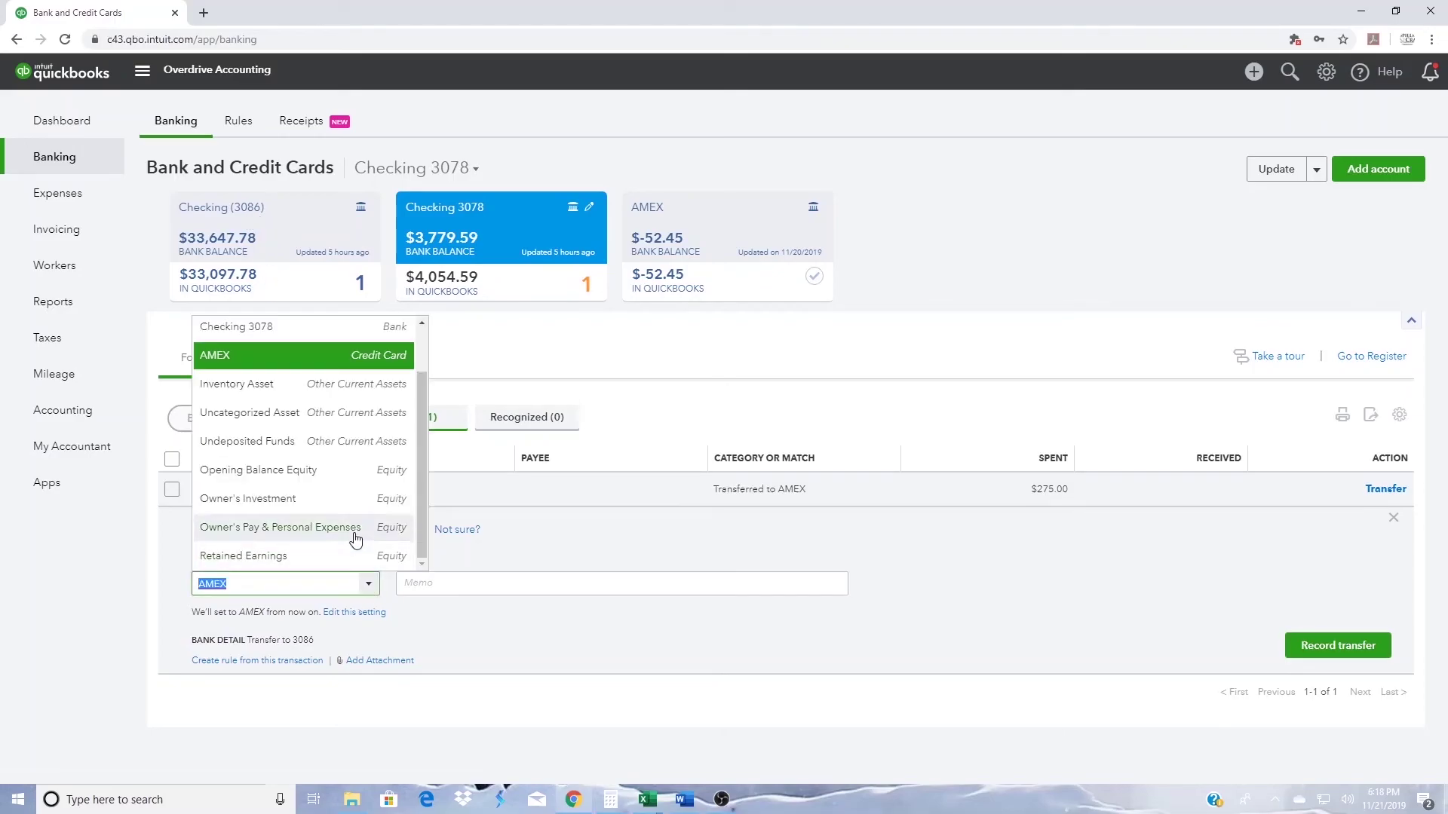
left_click(301, 360)
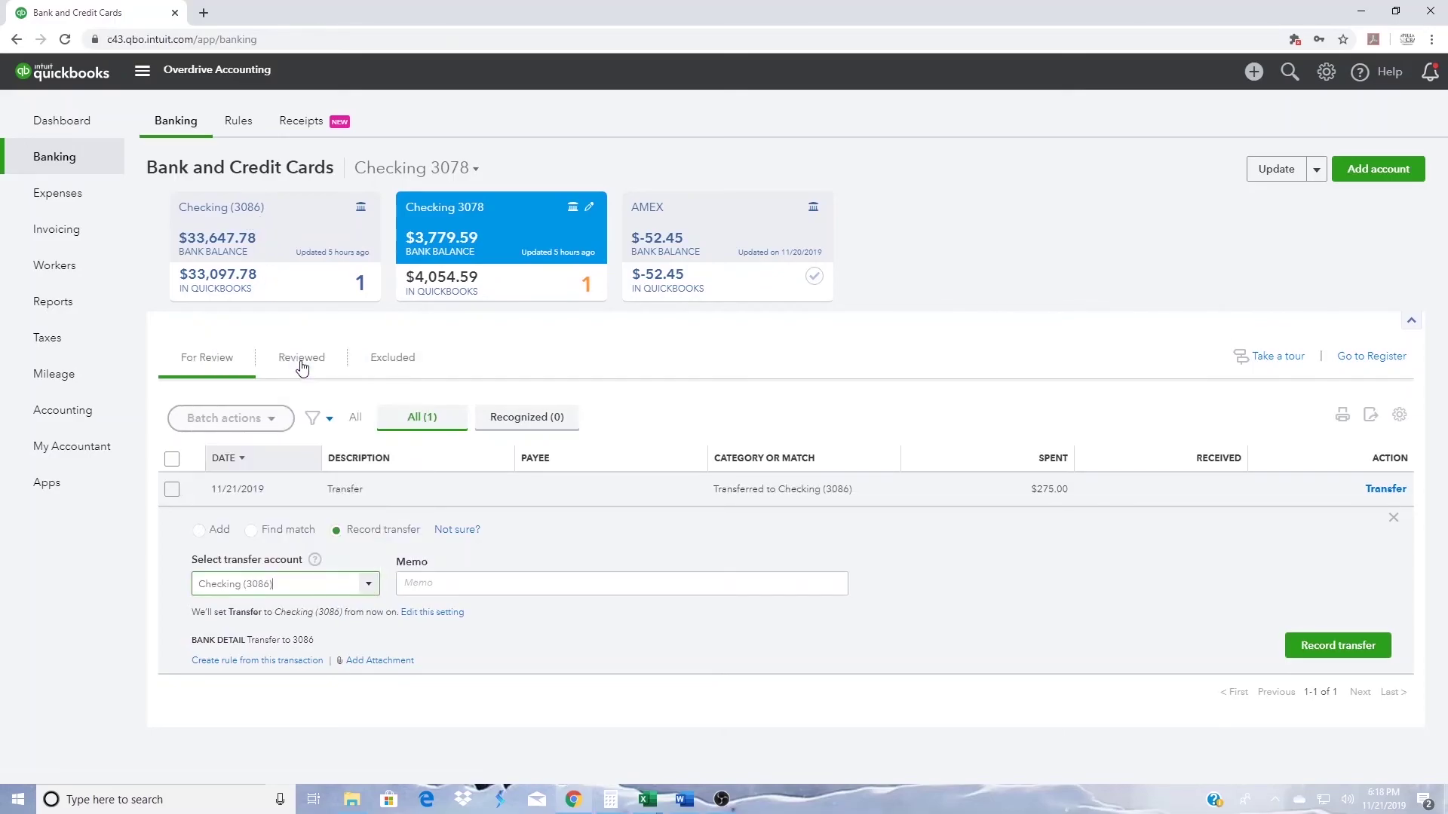
left_click(1337, 646)
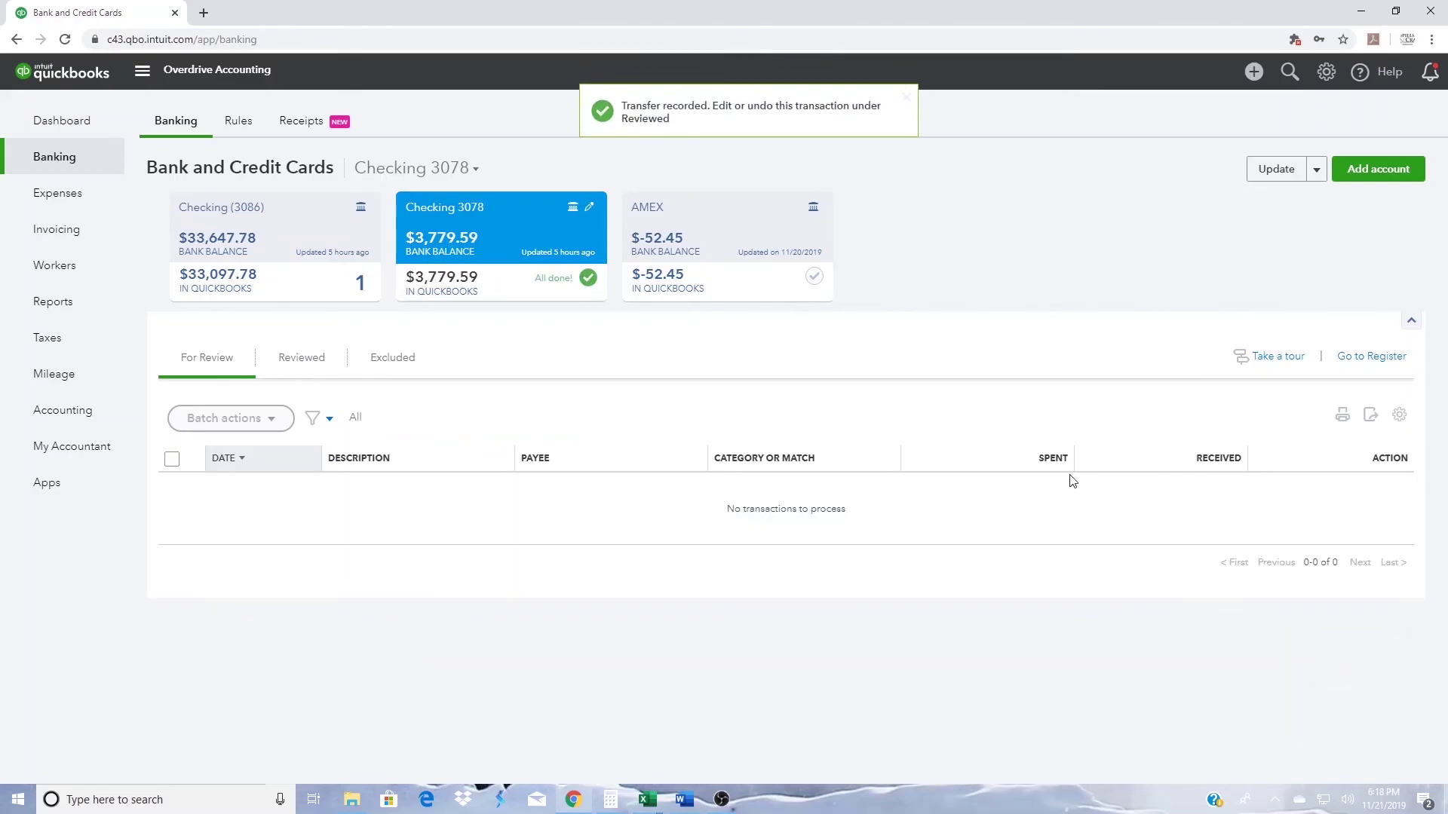
Match the $275.00 received in the other checking account to the recorded transfer.
left_click(261, 216)
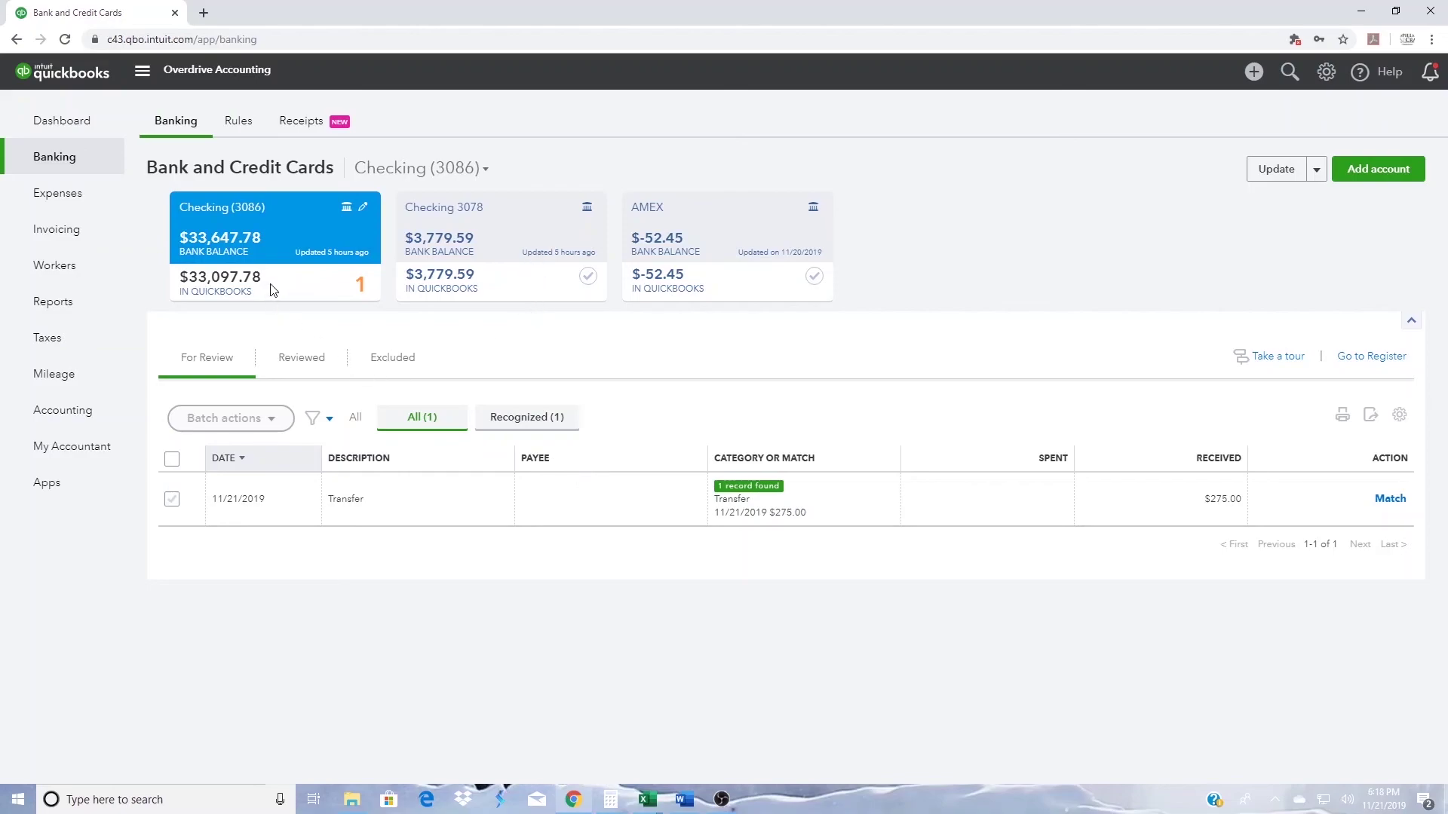
left_click(1392, 500)
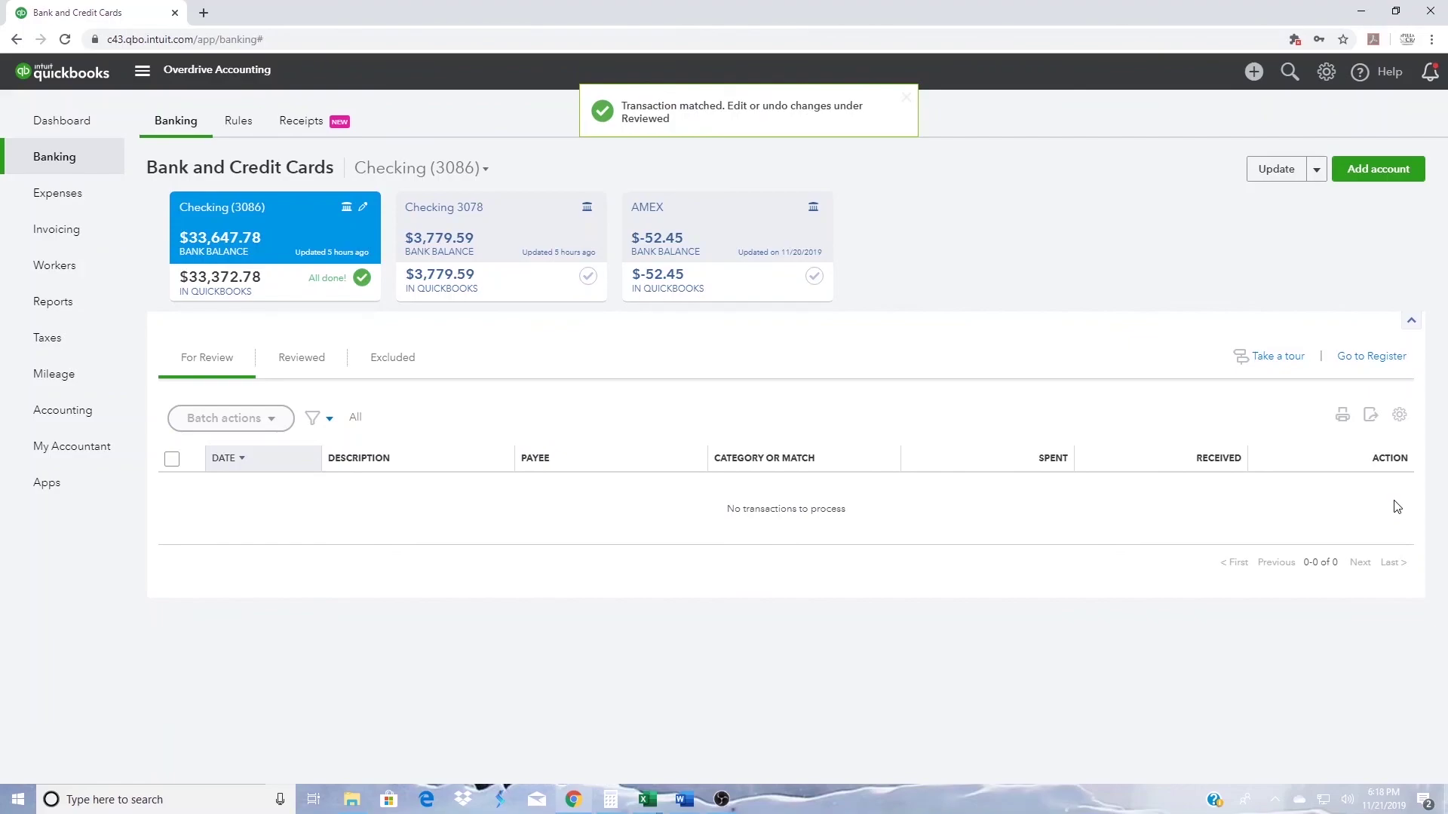